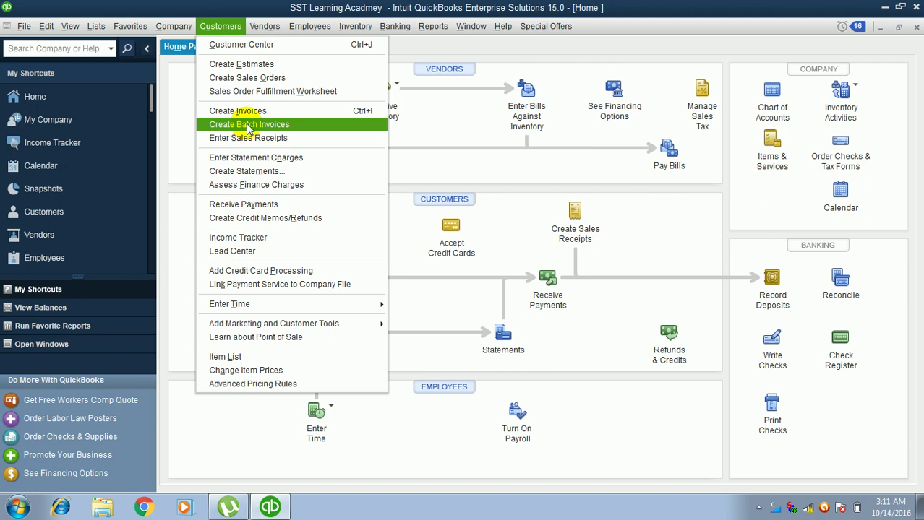
Start creating batch invoices and dismiss the customer setup reminder.
click(249, 126)
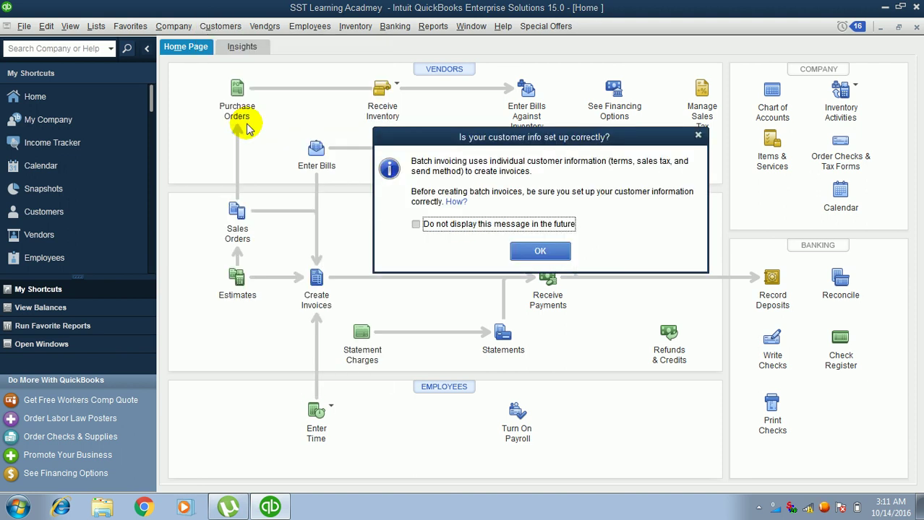
click(541, 253)
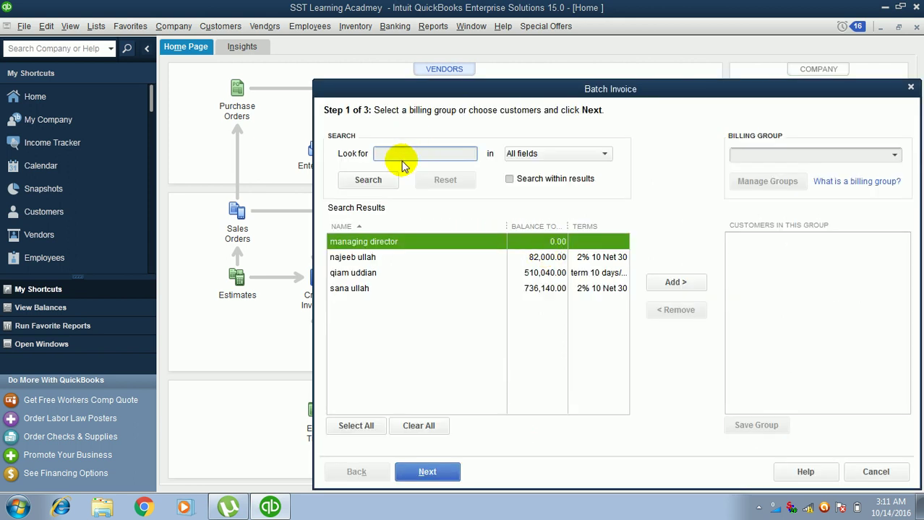
Examine the fields available for searching customers in the batch invoice's customer selection.
click(564, 156)
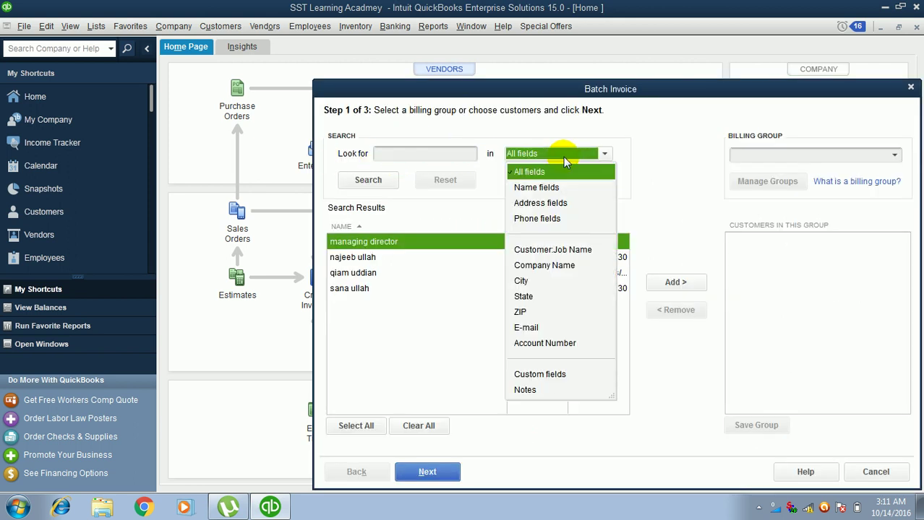
click(563, 157)
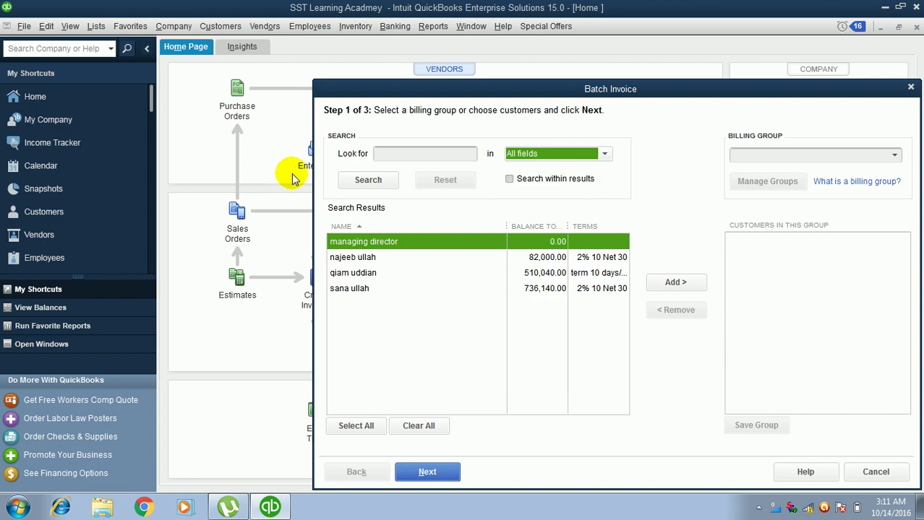
click(363, 180)
click(540, 224)
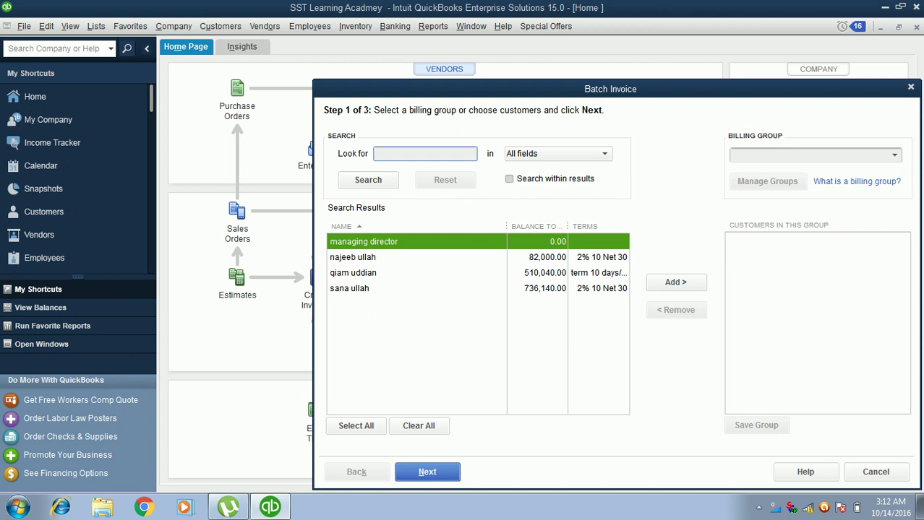
click(592, 154)
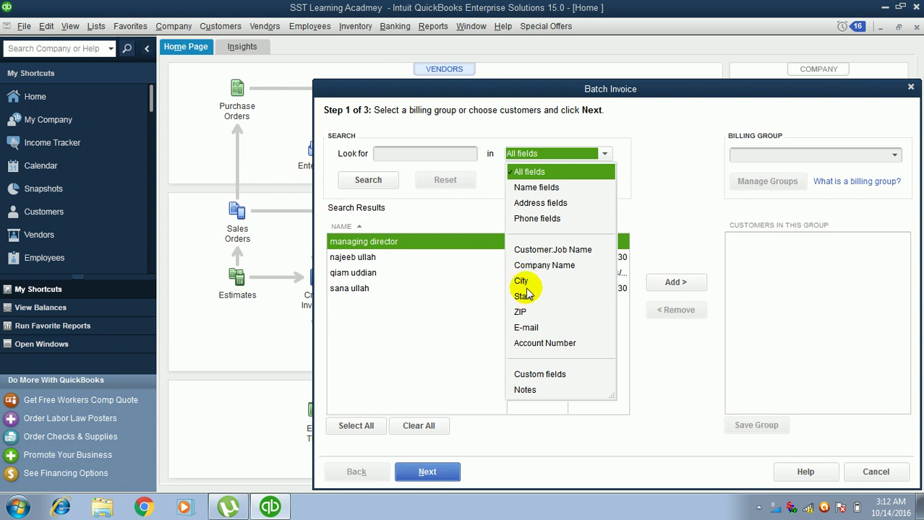
click(448, 307)
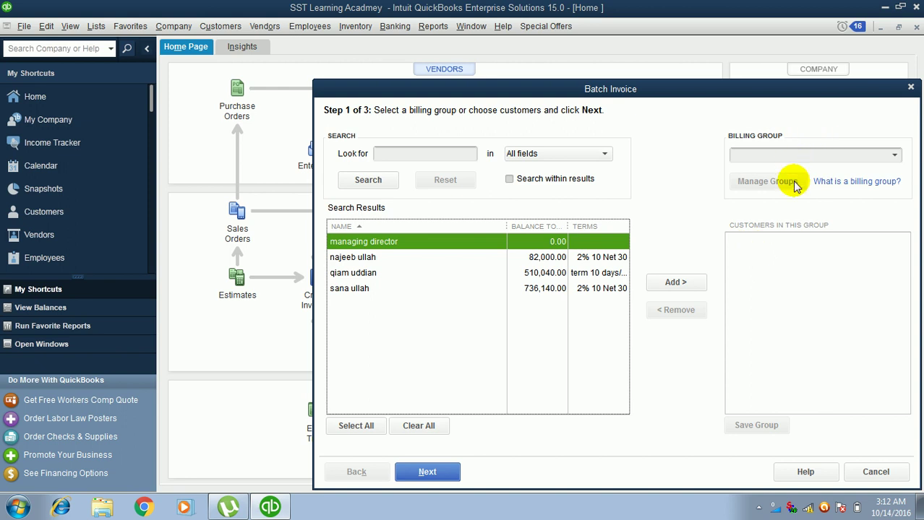
Add the managing director and the customer with the 82,000.00 balance to the batch invoice's customer group.
click(675, 282)
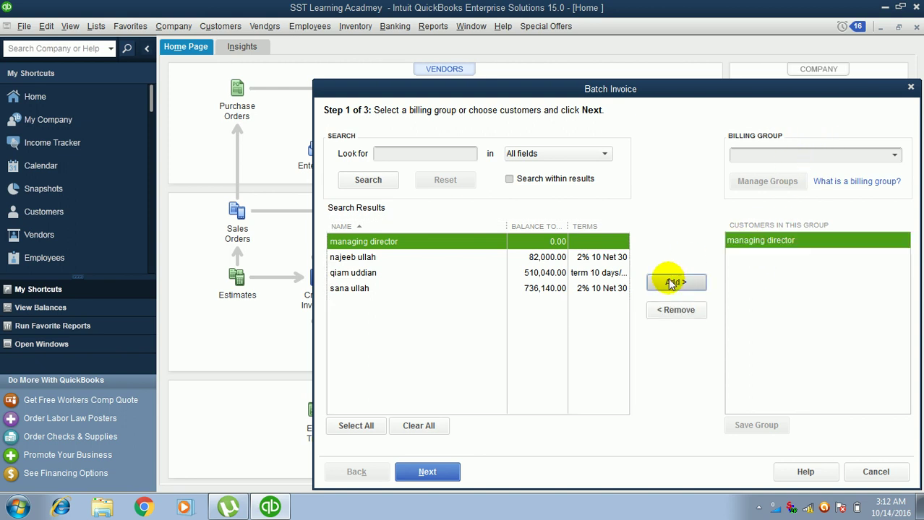
click(576, 258)
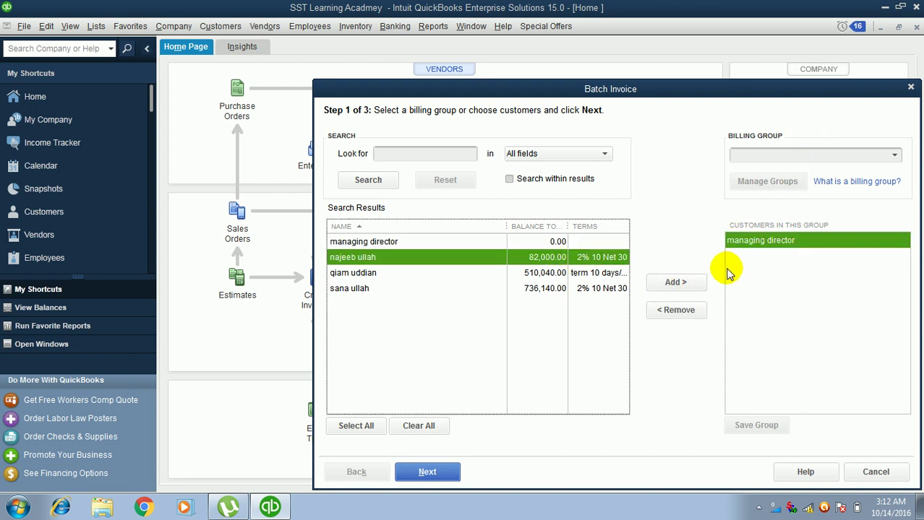
click(672, 282)
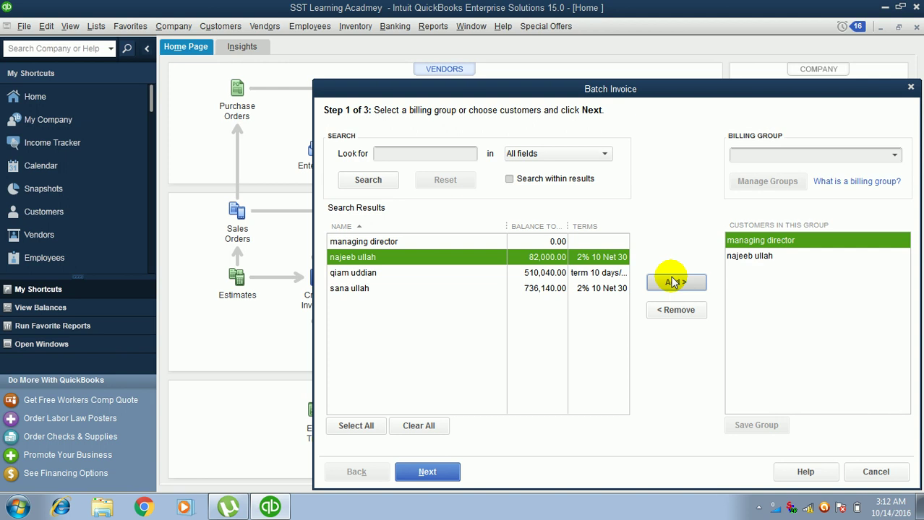
Proceed to the batch invoice's line items and set the customer message to "All work is complete!".
click(428, 474)
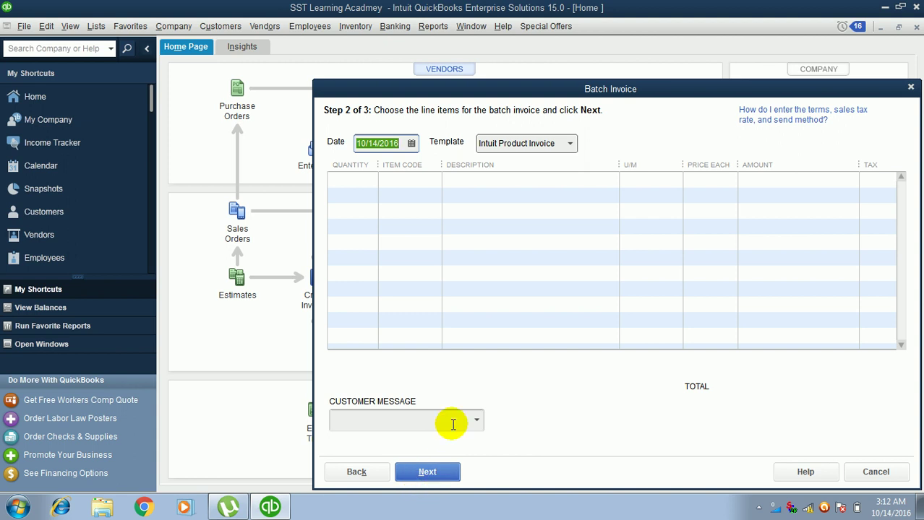
click(477, 421)
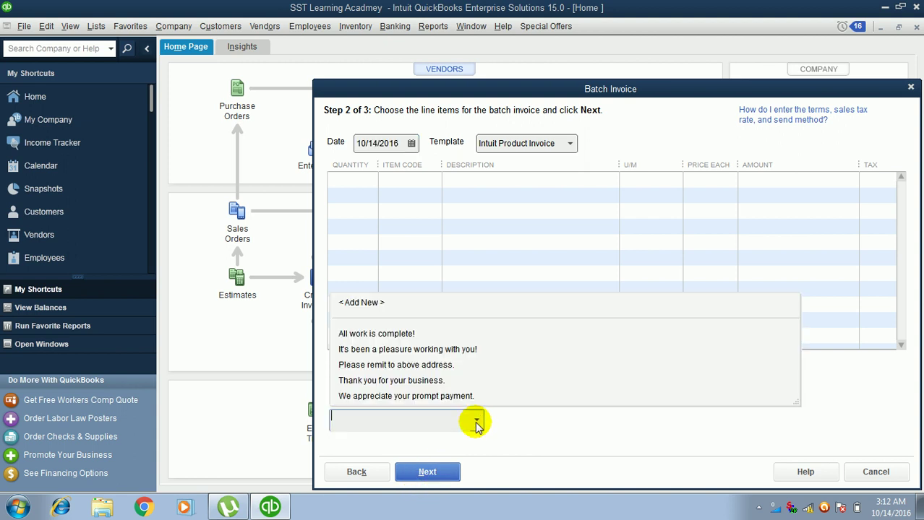
click(396, 335)
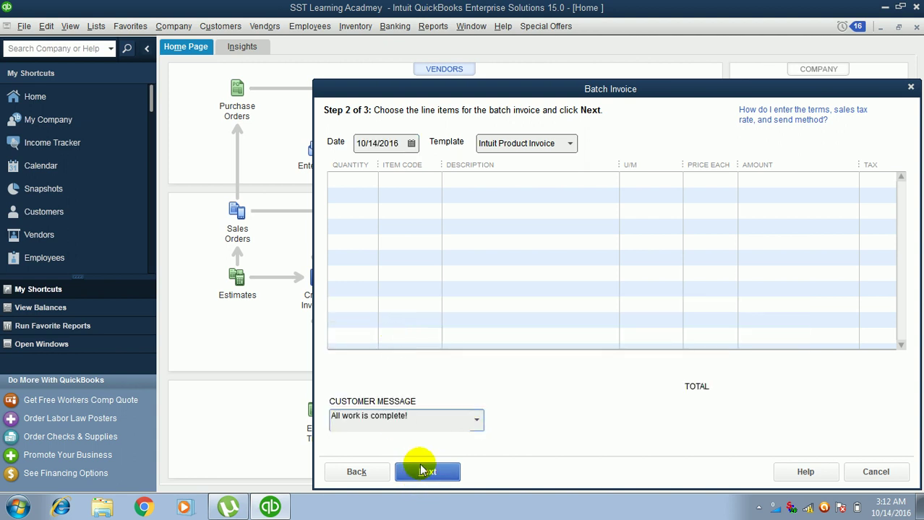
Enter a batch invoice line for 20 units of item 4550 and dismiss the negative quantities notice.
click(360, 182)
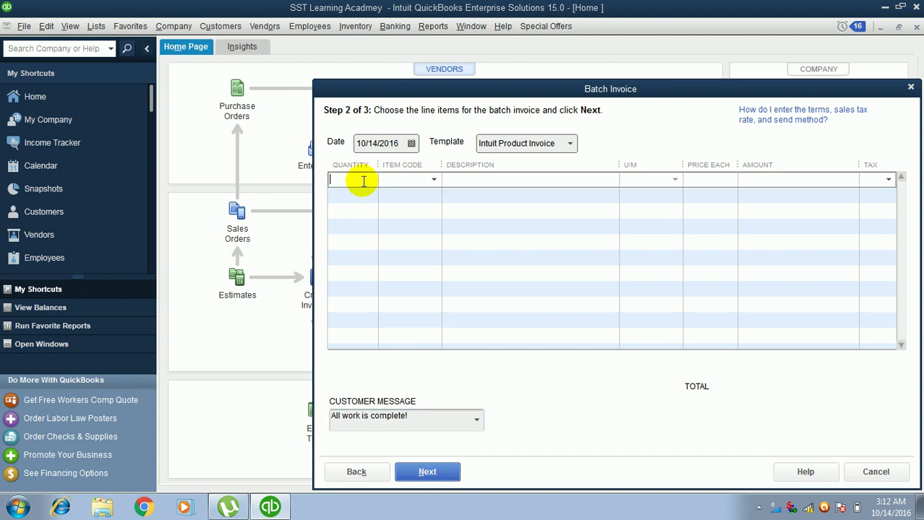
click(432, 180)
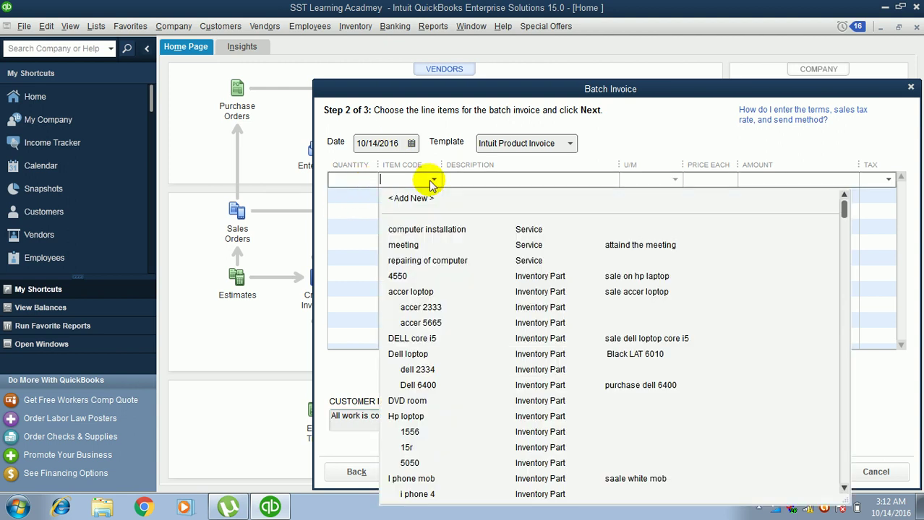
click(344, 186)
text(20)
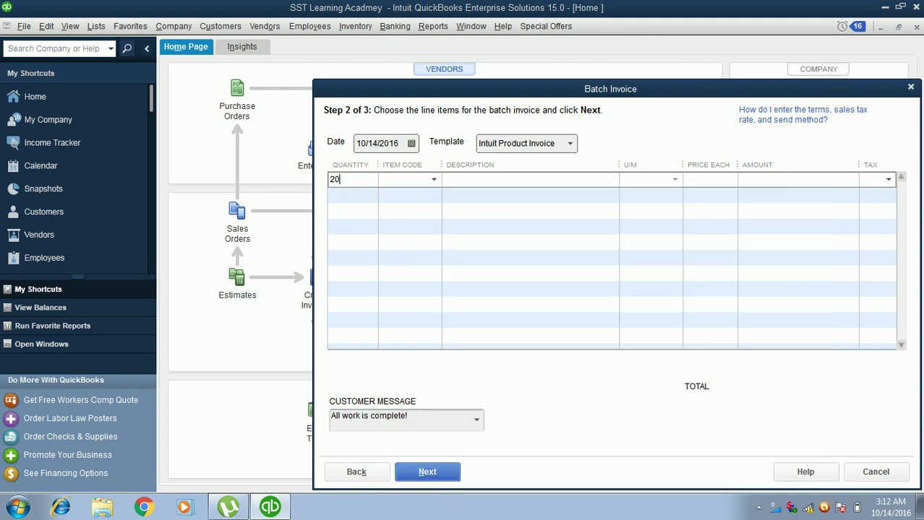
click(434, 180)
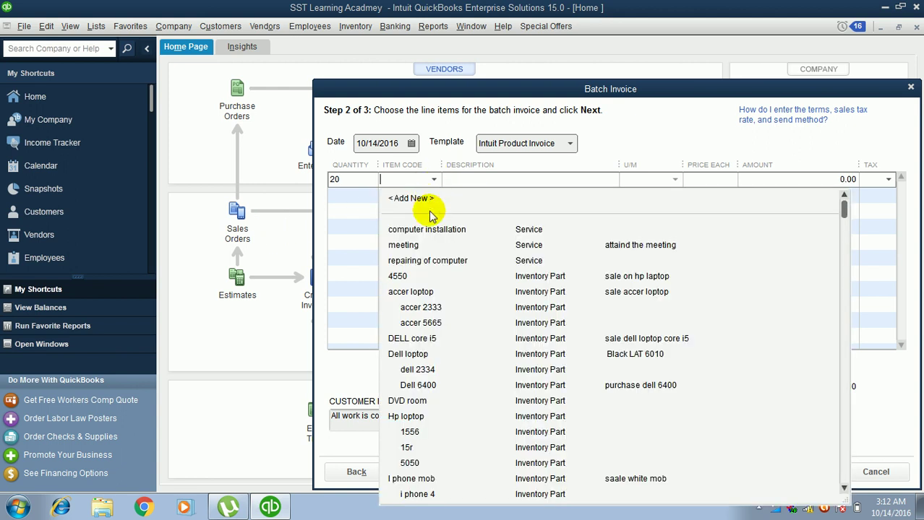
click(408, 275)
click(427, 304)
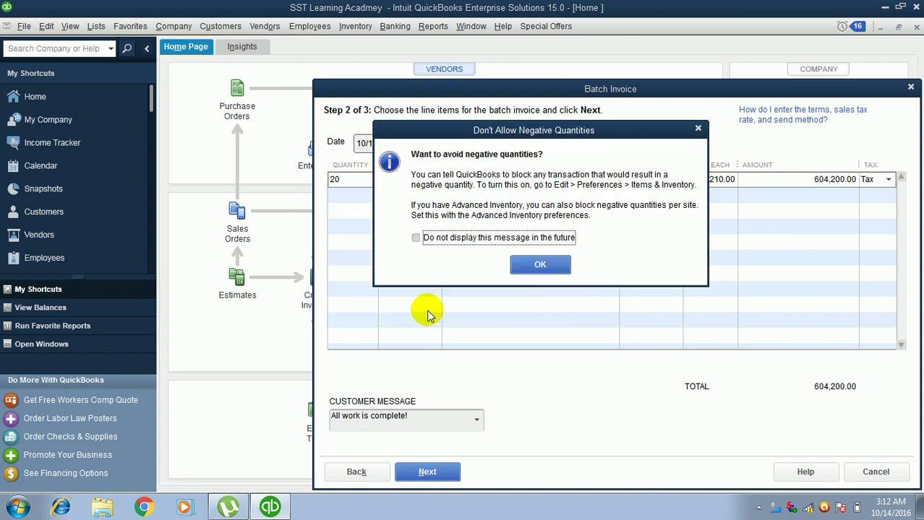
click(553, 264)
click(543, 231)
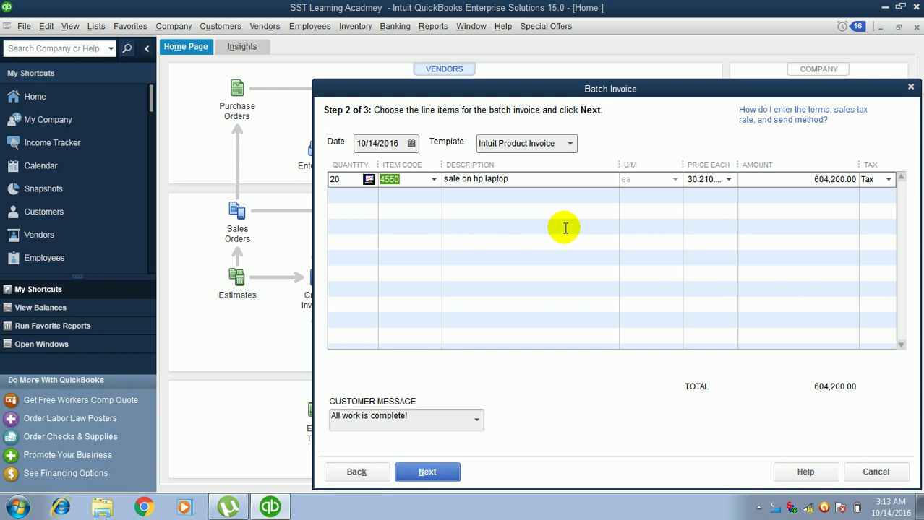
Proceed to the invoice review, create the batch invoices for both customers and close the summary.
click(427, 474)
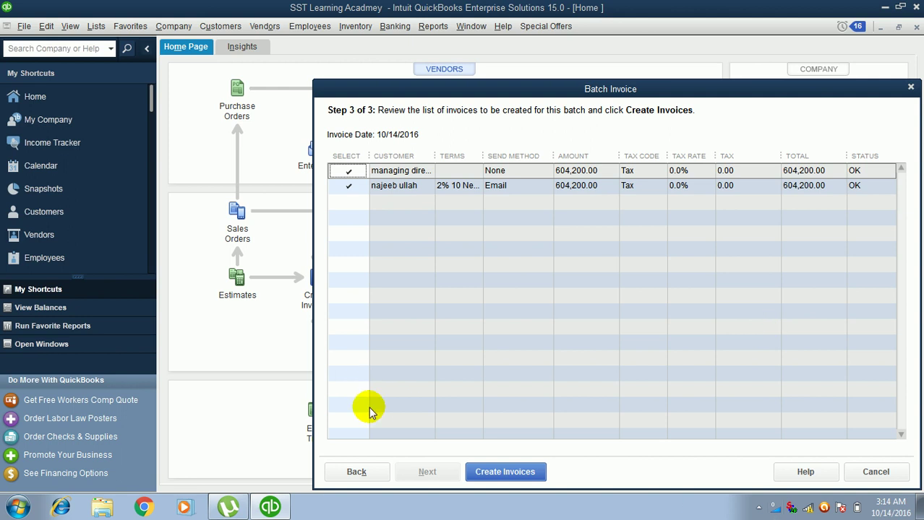
click(500, 477)
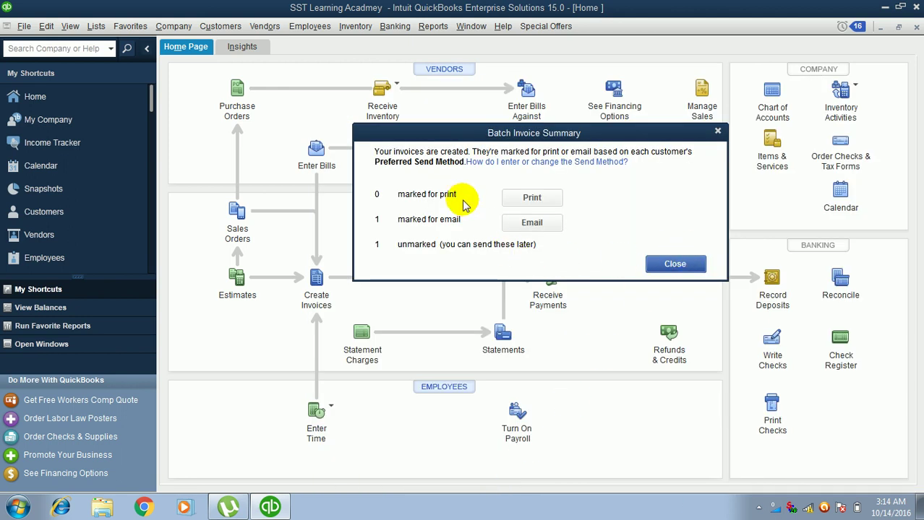
click(679, 264)
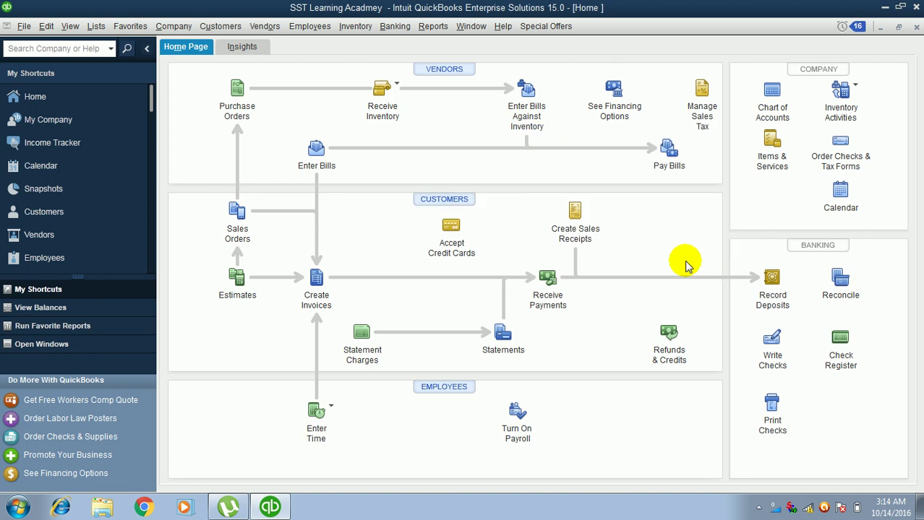
Start a sales receipt for the second customer in the list with cash as the payment method.
click(220, 26)
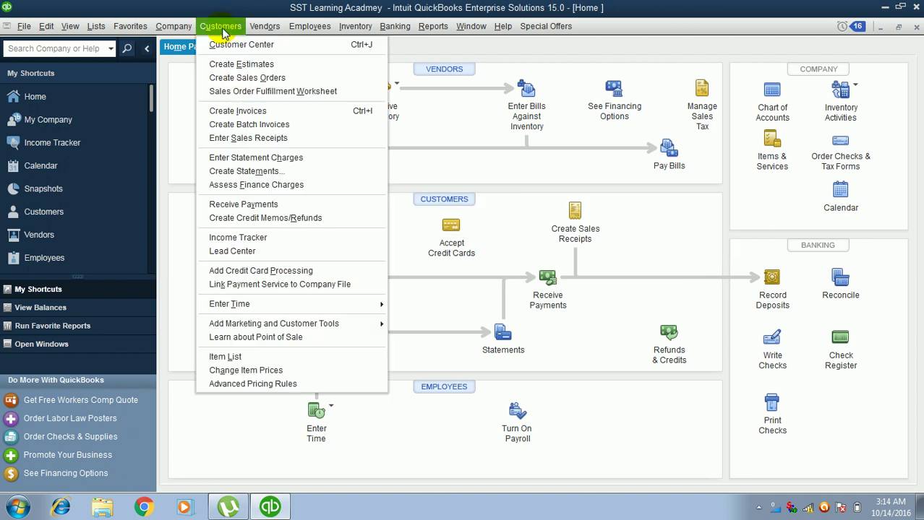
click(255, 140)
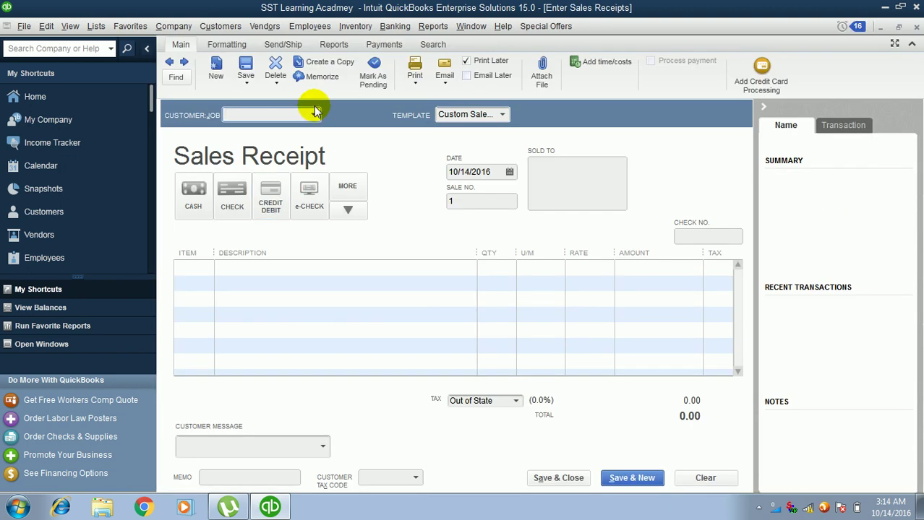
click(314, 113)
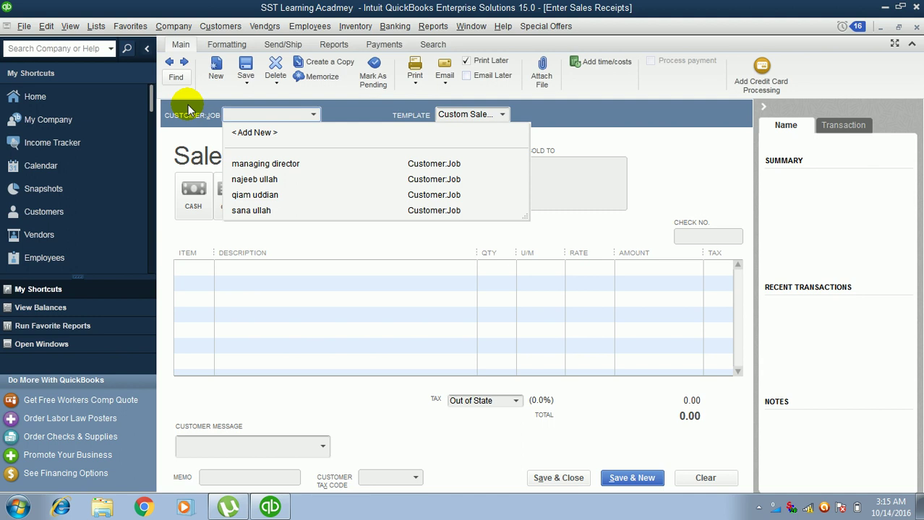
click(286, 180)
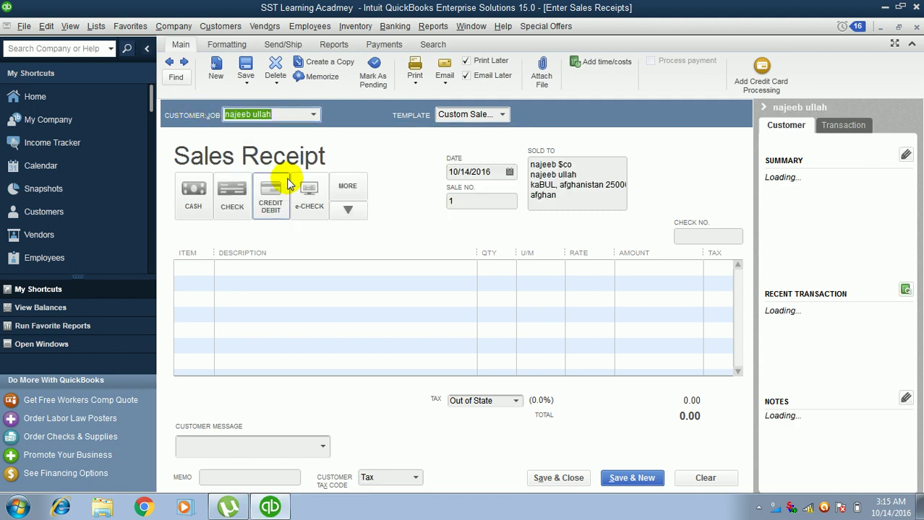
click(197, 202)
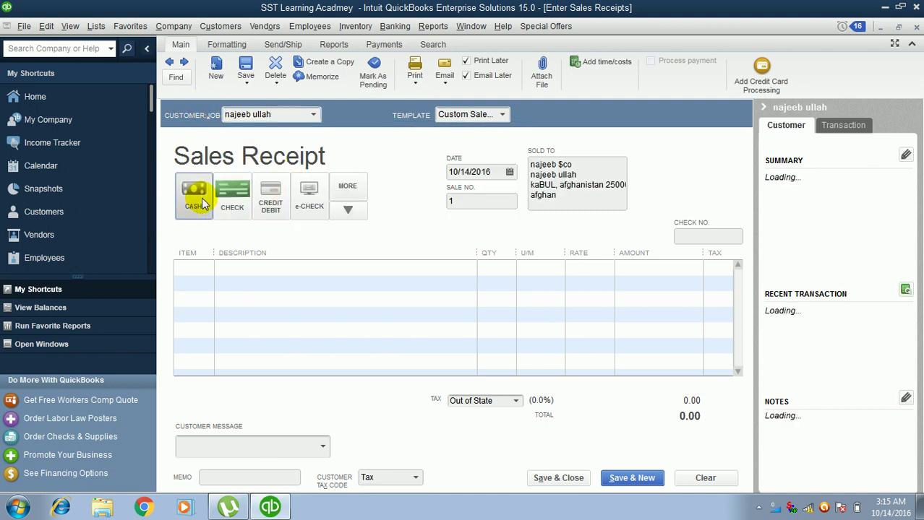
Add 20 units of accer 2333 to the sales receipt, then save and close it.
click(200, 268)
click(208, 269)
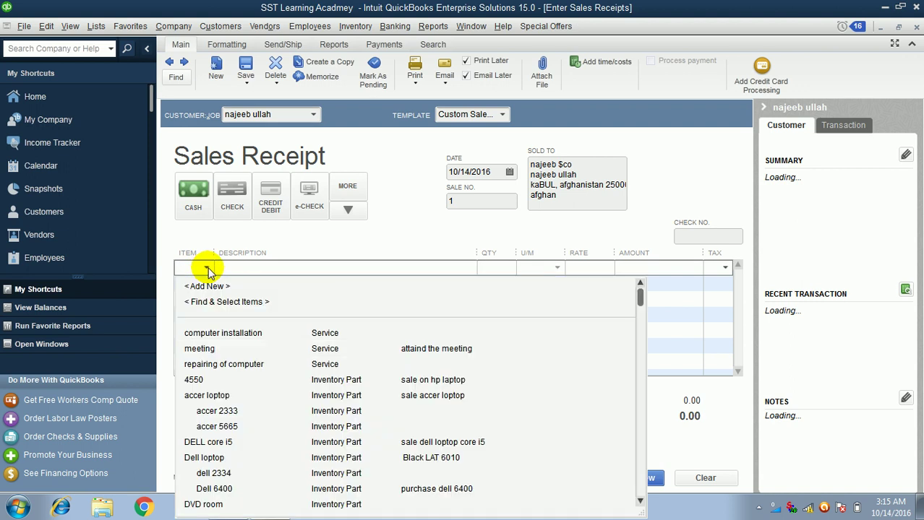
click(221, 410)
click(482, 267)
text(20)
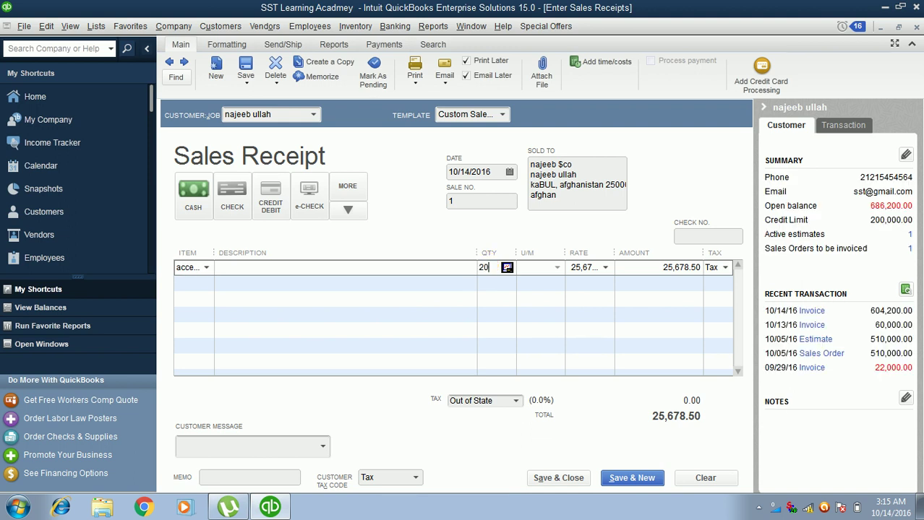
click(427, 289)
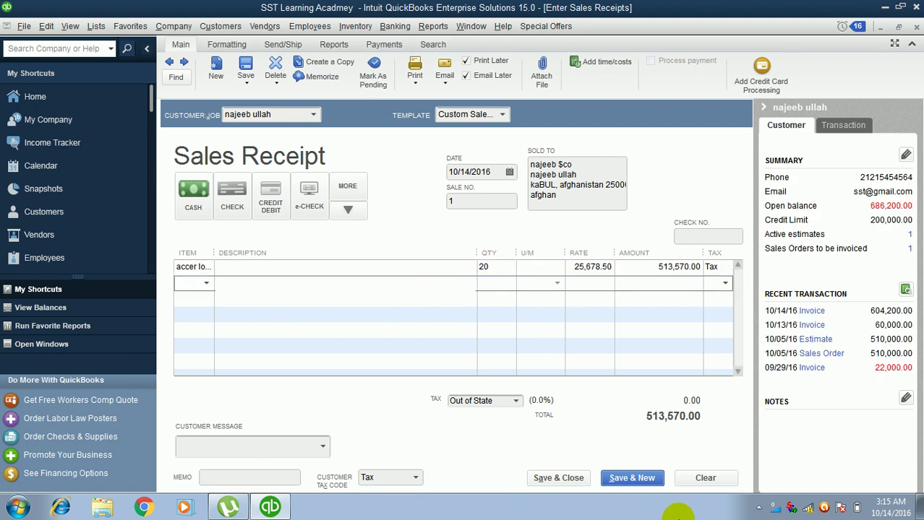
click(558, 478)
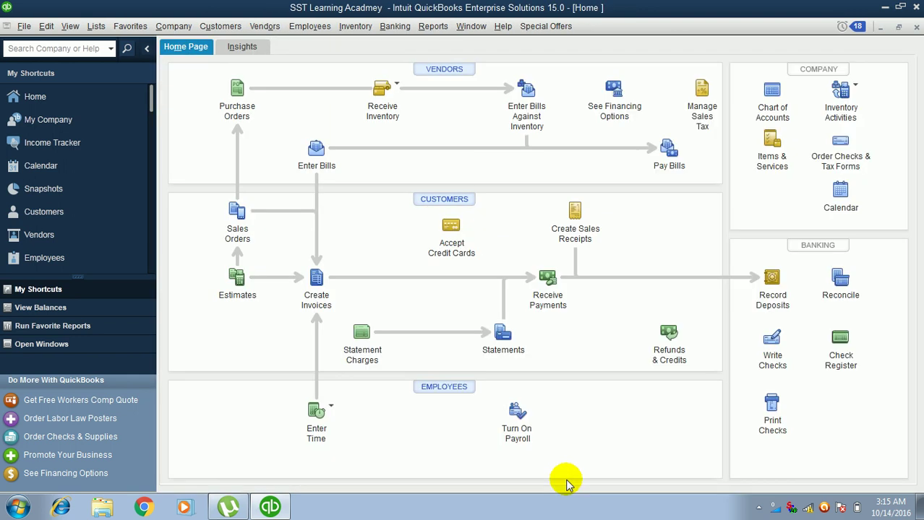
Open the statement charges register and start charge number 7 for item accer 2333, dismissing the taxable item notice.
click(216, 33)
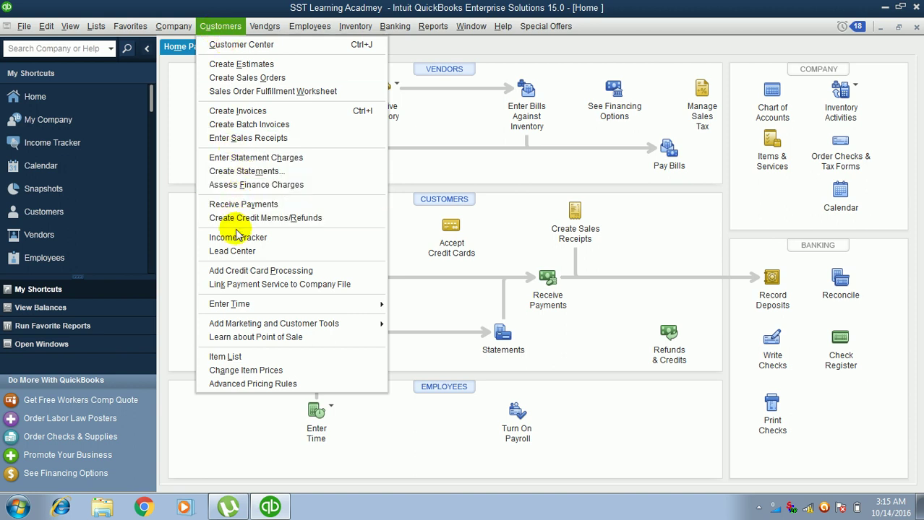
click(280, 165)
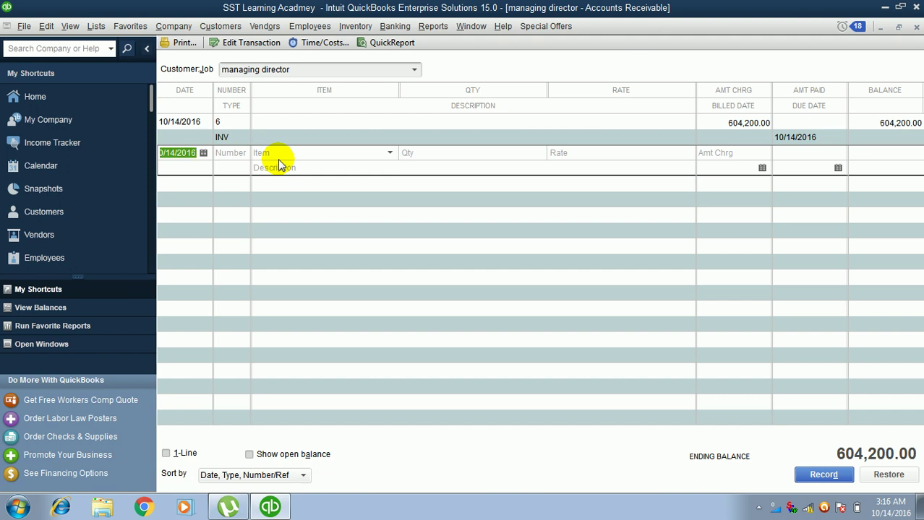
click(241, 153)
text(7)
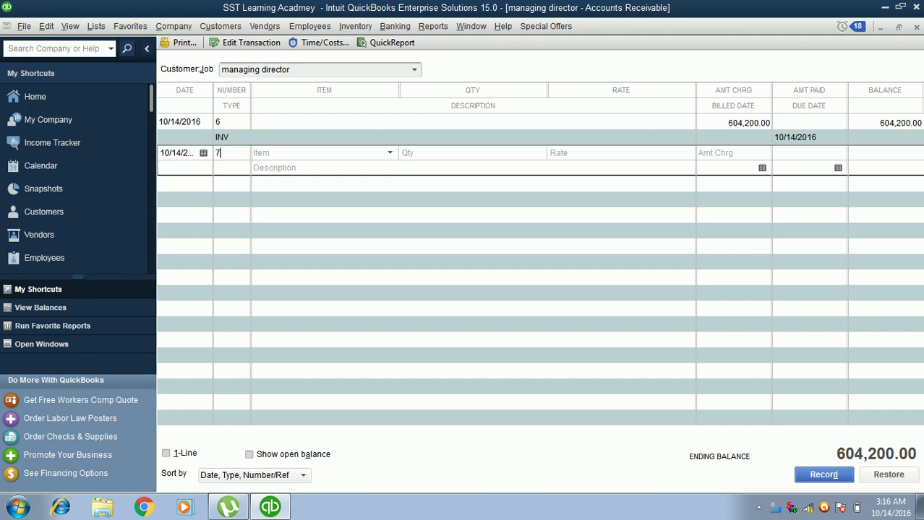
click(389, 156)
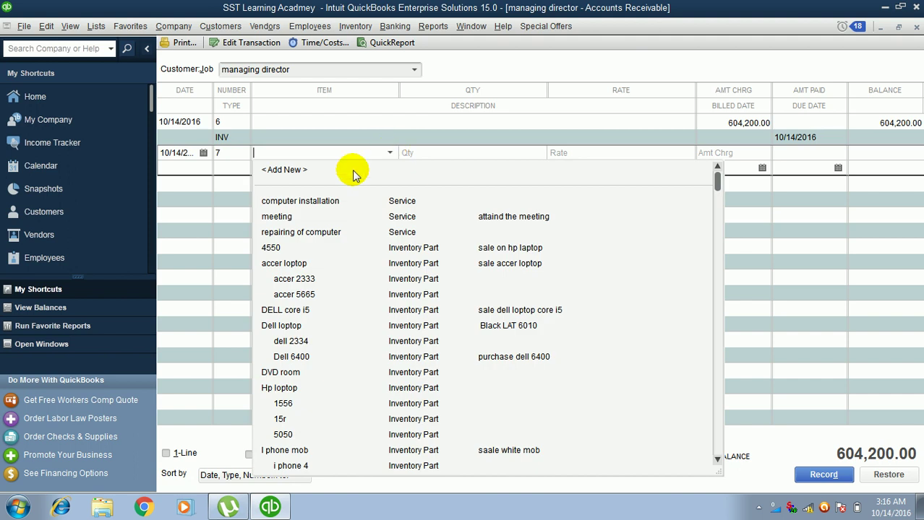
click(303, 219)
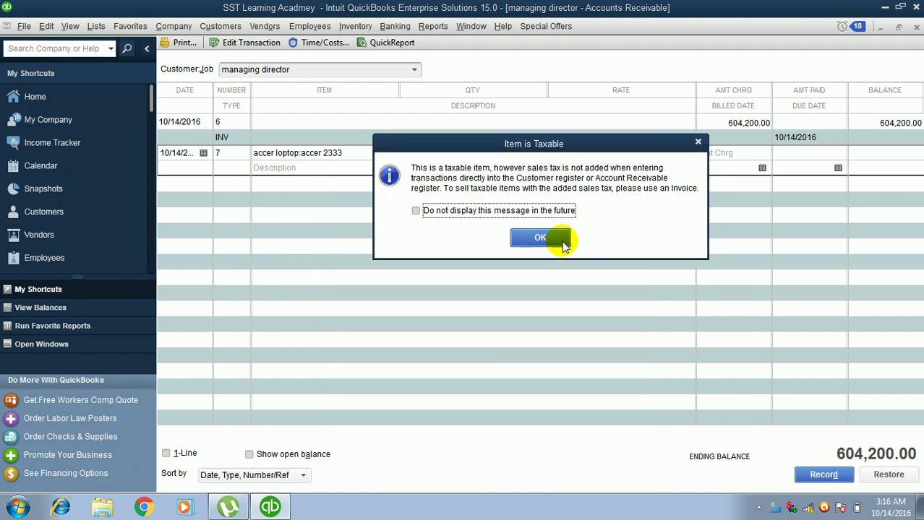
click(538, 239)
Set the quantity of charge 7 to 20 and dismiss the stock notices.
click(490, 153)
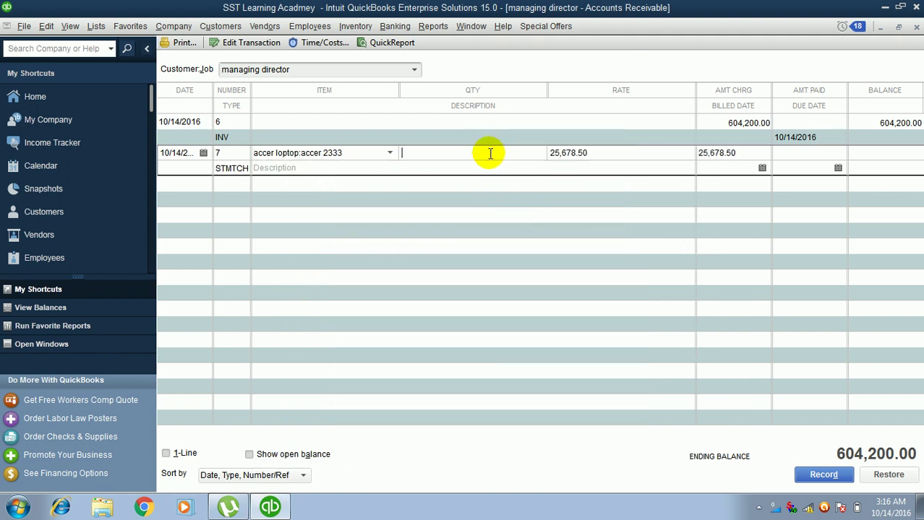
text(20)
click(624, 152)
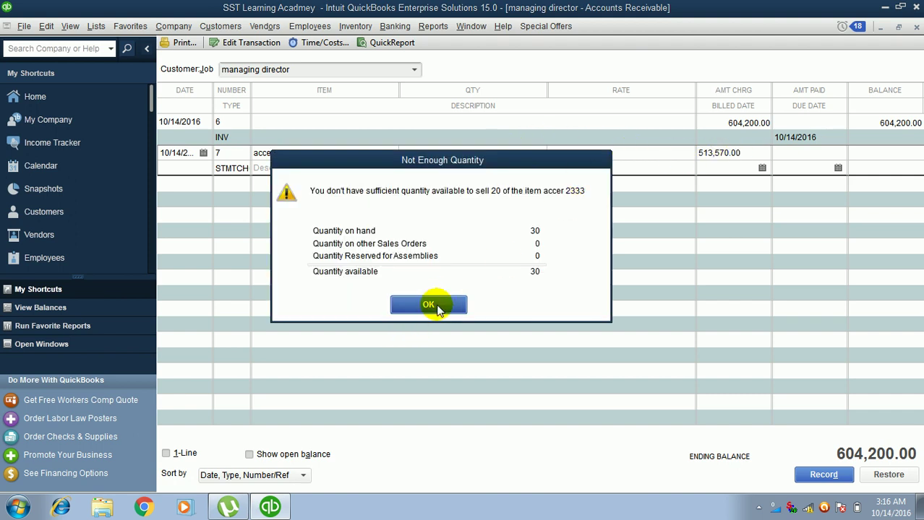
click(433, 305)
click(538, 264)
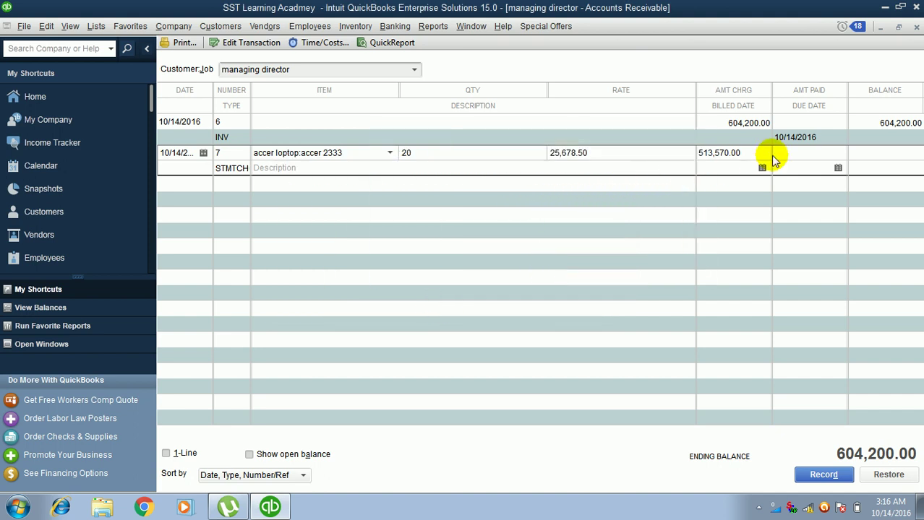
Set the billed date and due date of charge 7 to 10/14/2016, leave its description empty and record it.
key(Tab)
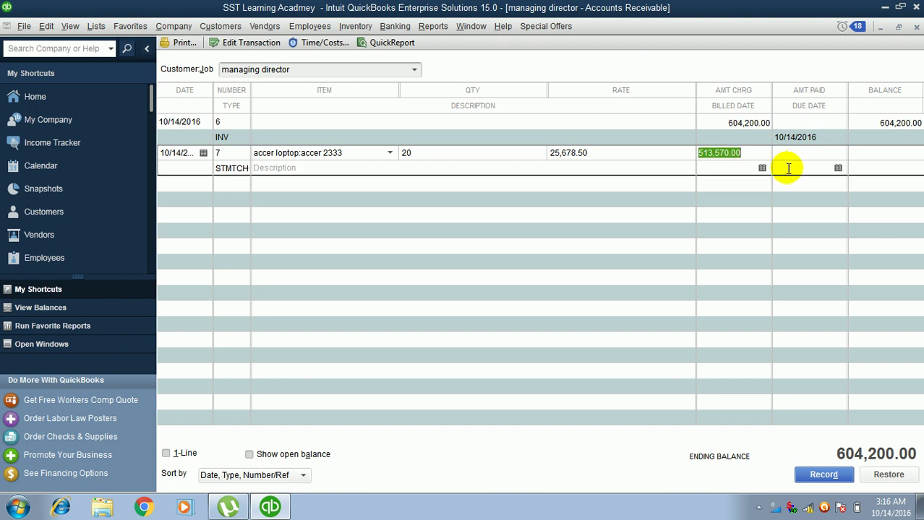
key(Tab)
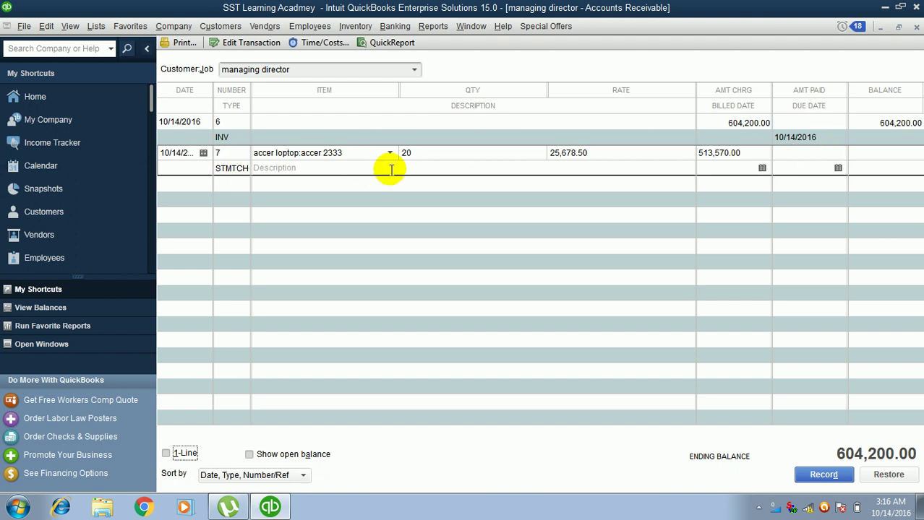
click(274, 169)
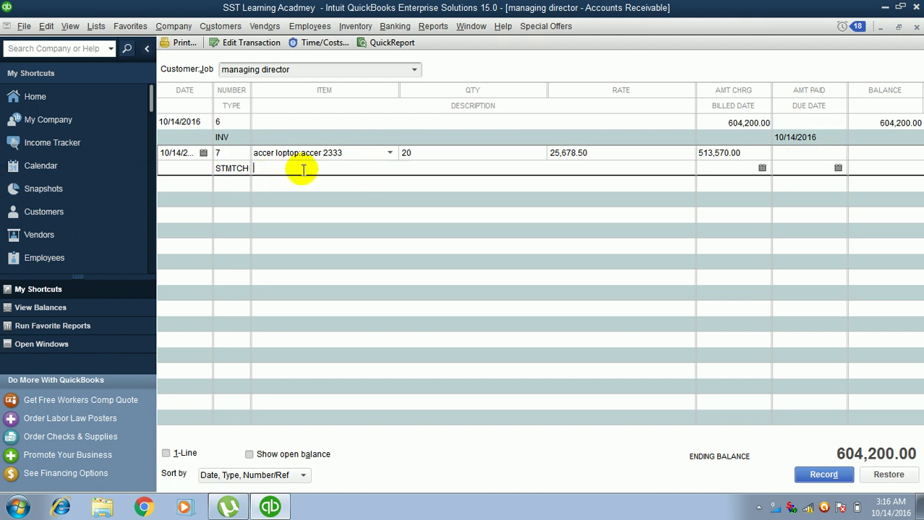
key(Tab)
key(Tab)
click(763, 168)
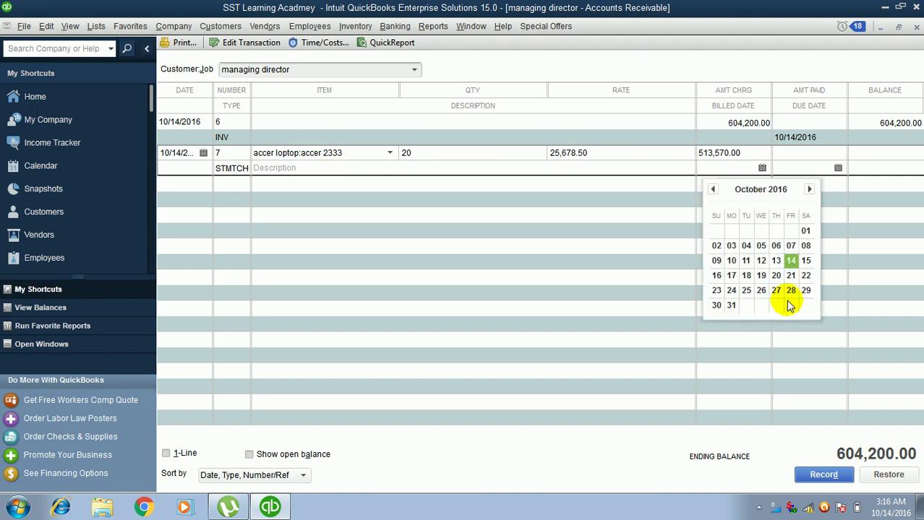
click(790, 245)
key(Tab)
key(Return)
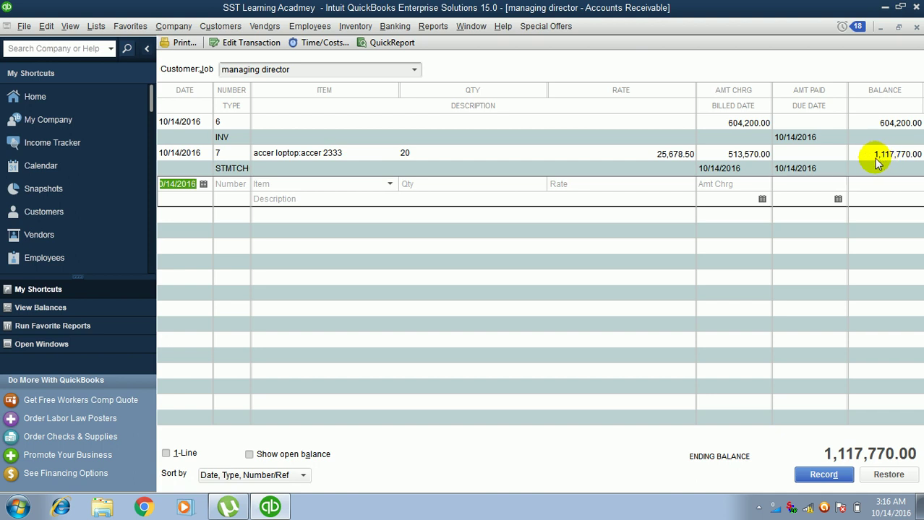
Start charge number 8 for item dell 2334 on the next register line and dismiss the tax and stock notices.
click(238, 188)
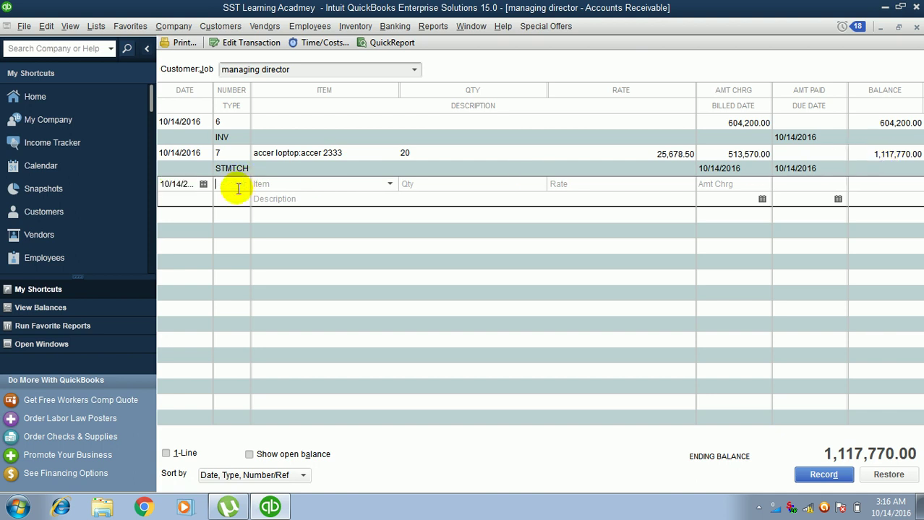
text(8)
key(Tab)
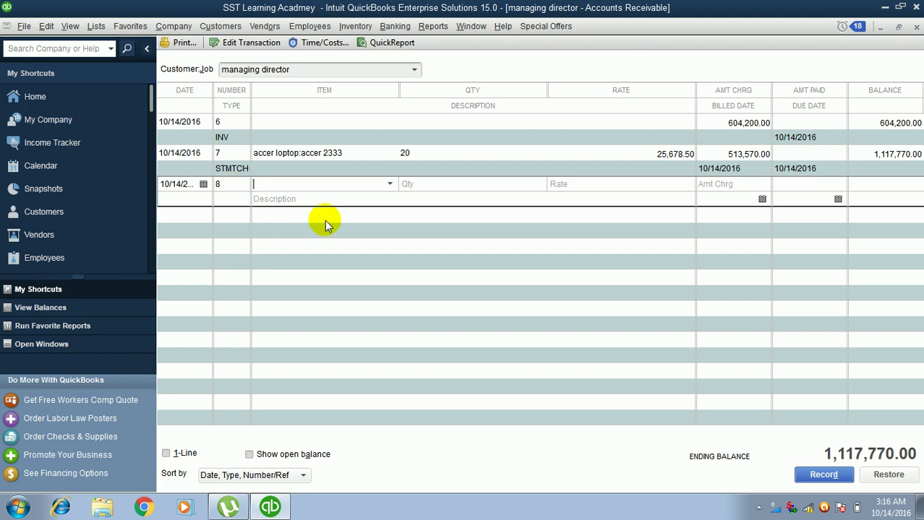
click(391, 184)
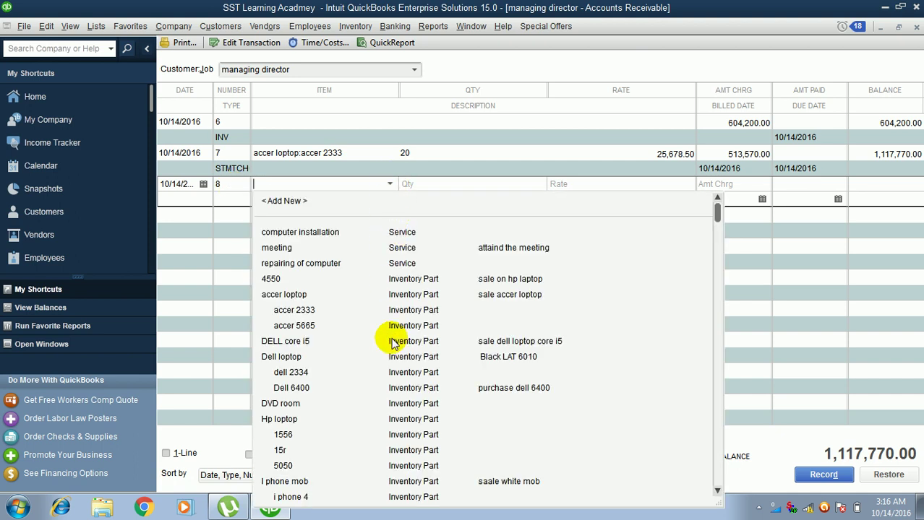
click(302, 378)
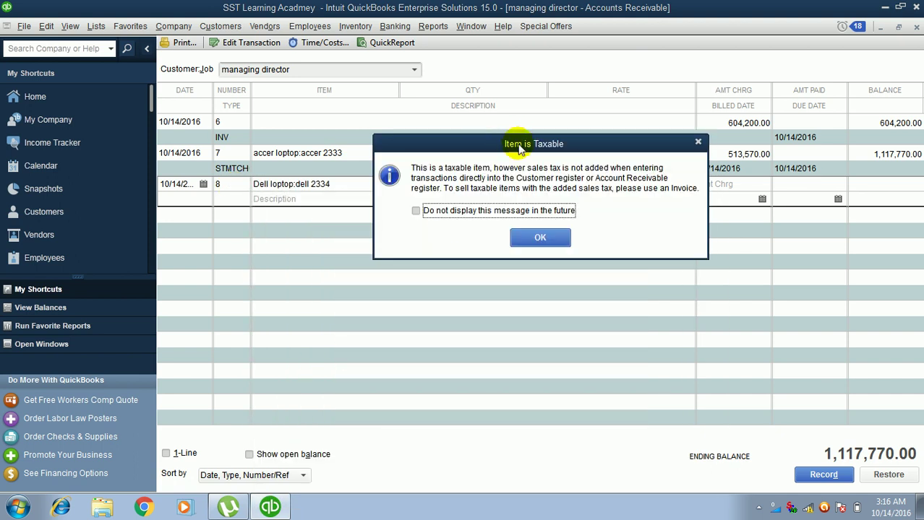
click(536, 237)
click(463, 306)
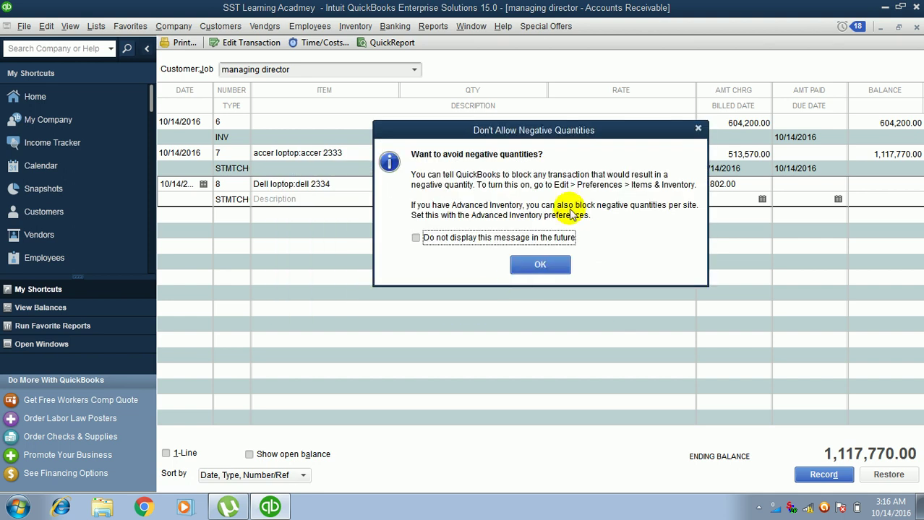
click(547, 264)
Set the quantity of charge 8 to 10 and its due date to 10/13/2016.
click(507, 188)
text(10)
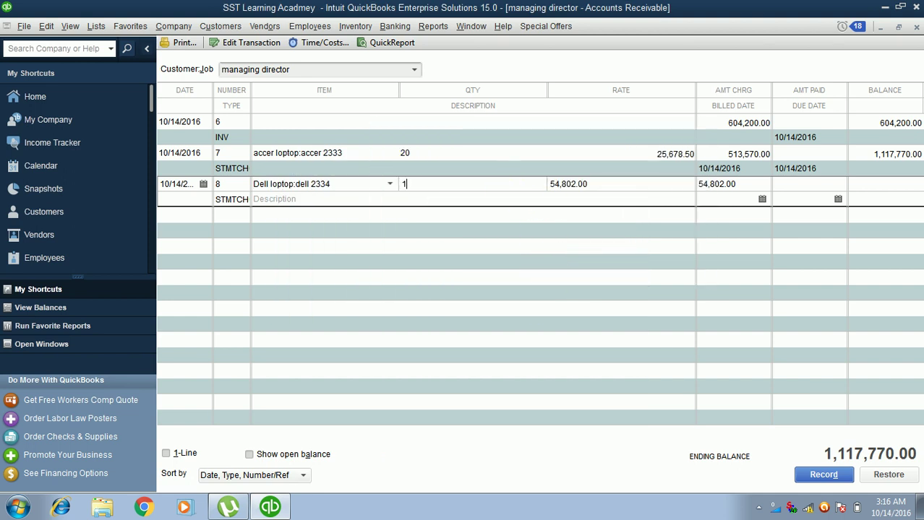
click(737, 184)
drag(737, 184, 782, 175)
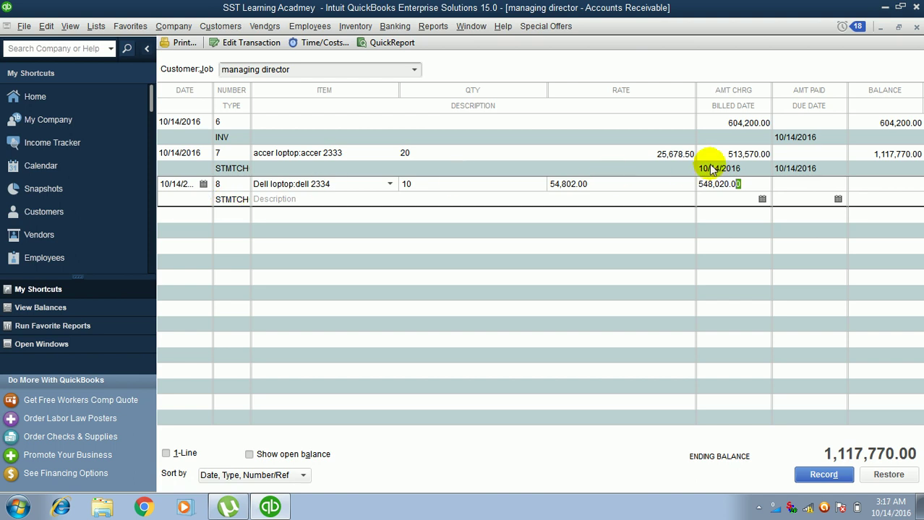
key(Tab)
click(838, 199)
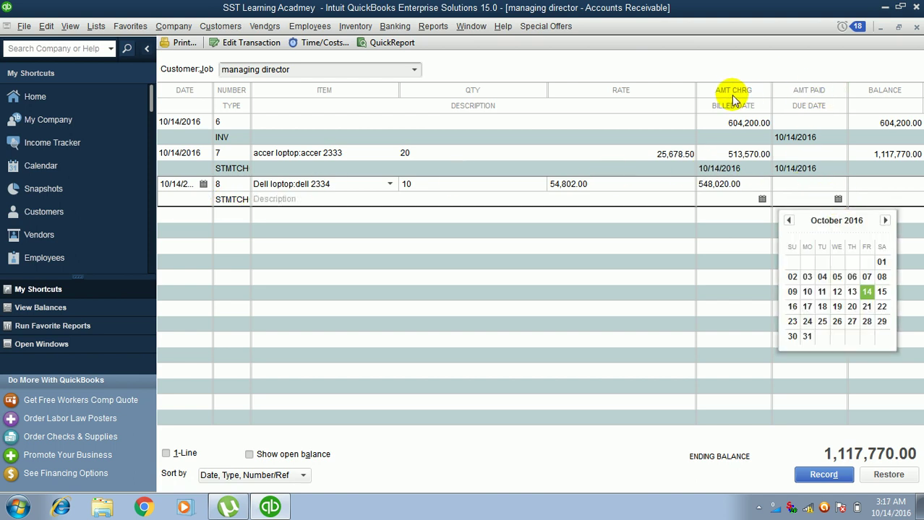
click(844, 292)
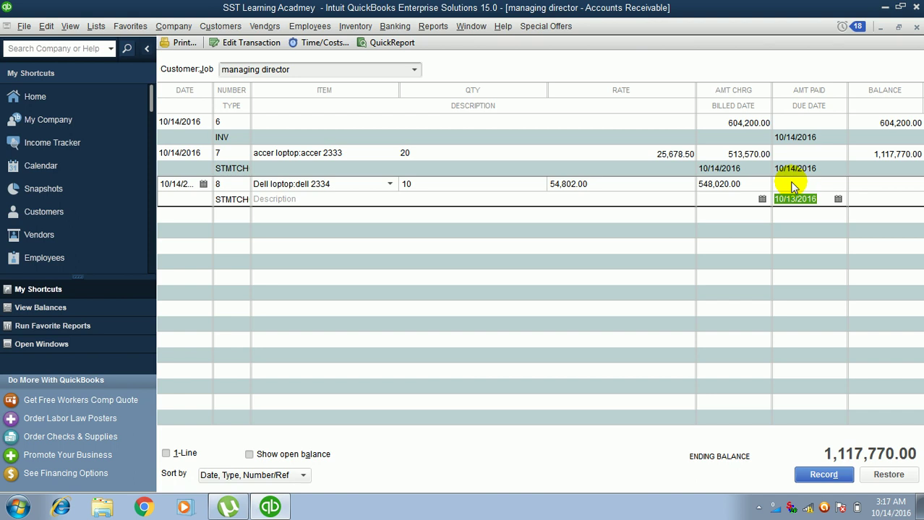
Review the date, number, item and quantity entered for charge 8.
click(203, 185)
click(229, 183)
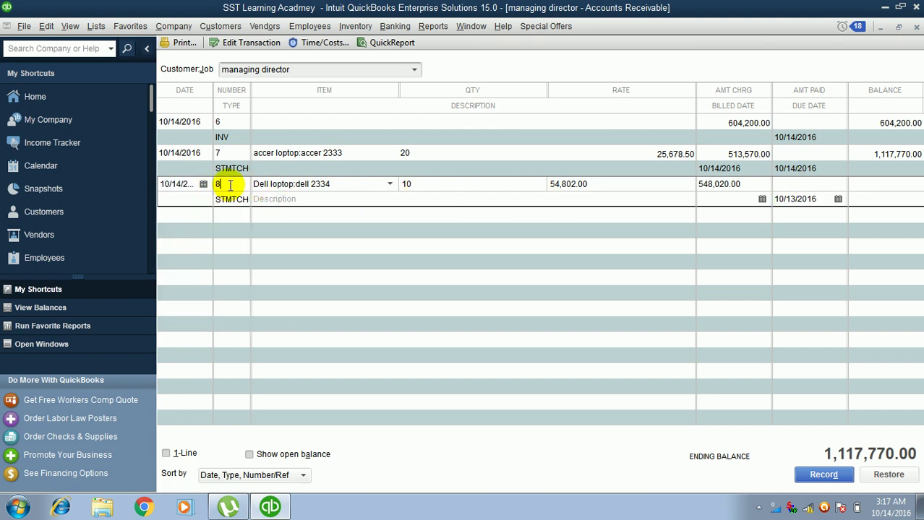
click(390, 181)
click(389, 184)
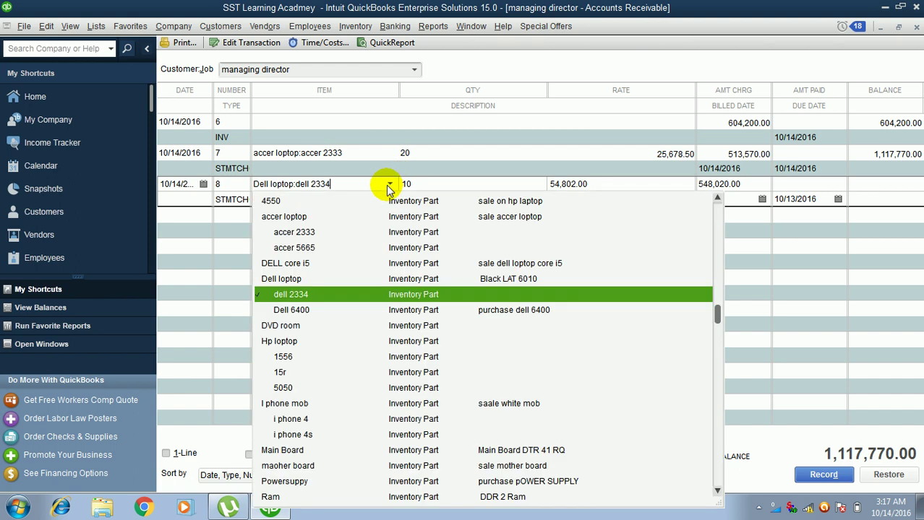
click(387, 184)
click(454, 184)
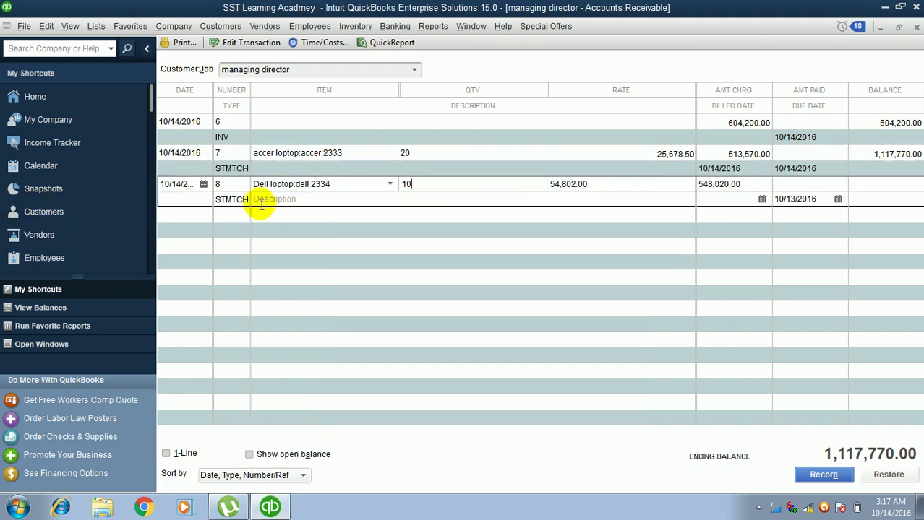
key(Tab)
key(Tab)
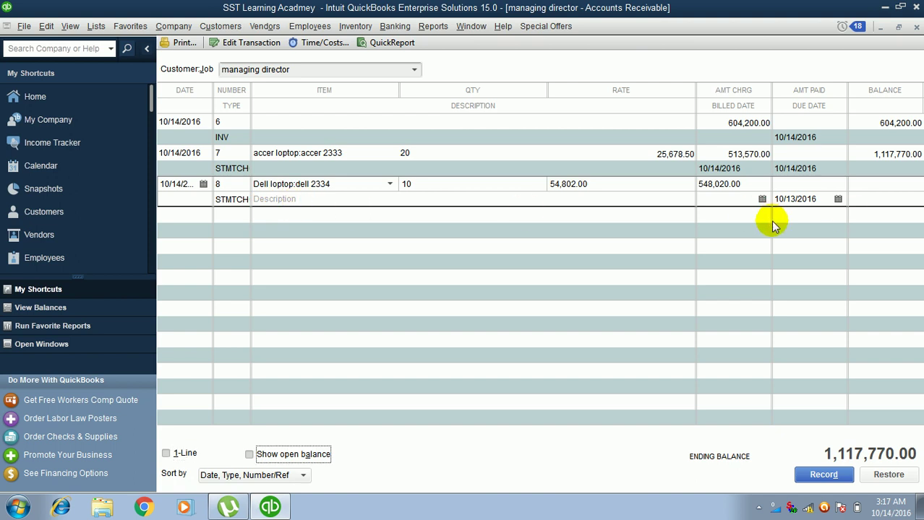
key(Tab)
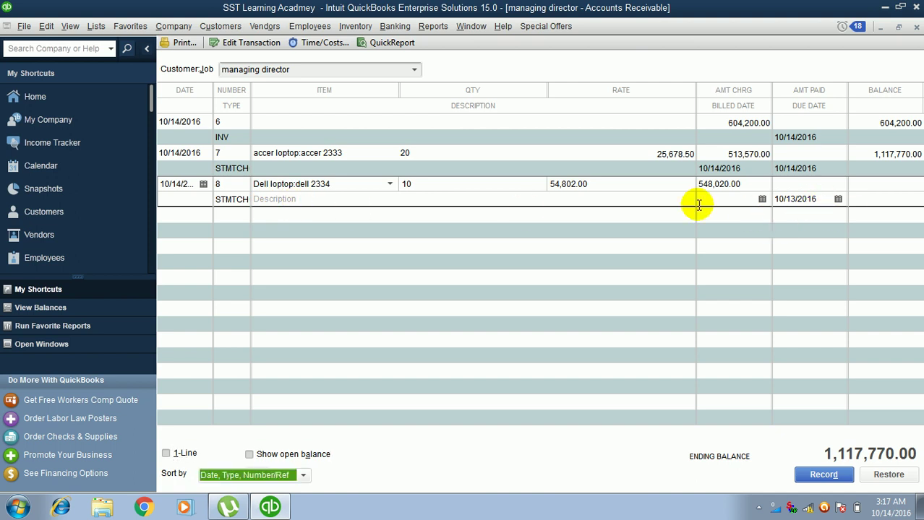
Set the billed date and due date of charge 8 to 10/14/2016 and record the charge.
click(708, 201)
click(761, 200)
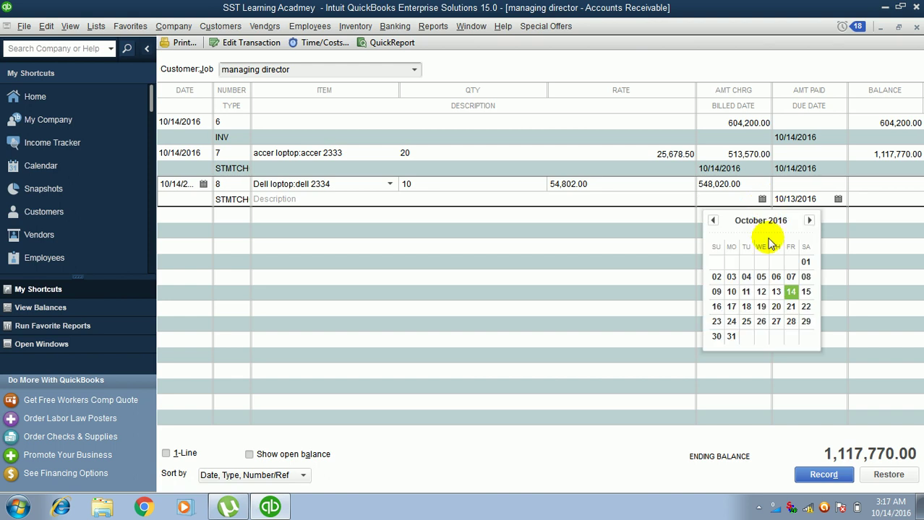
click(789, 292)
key(Return)
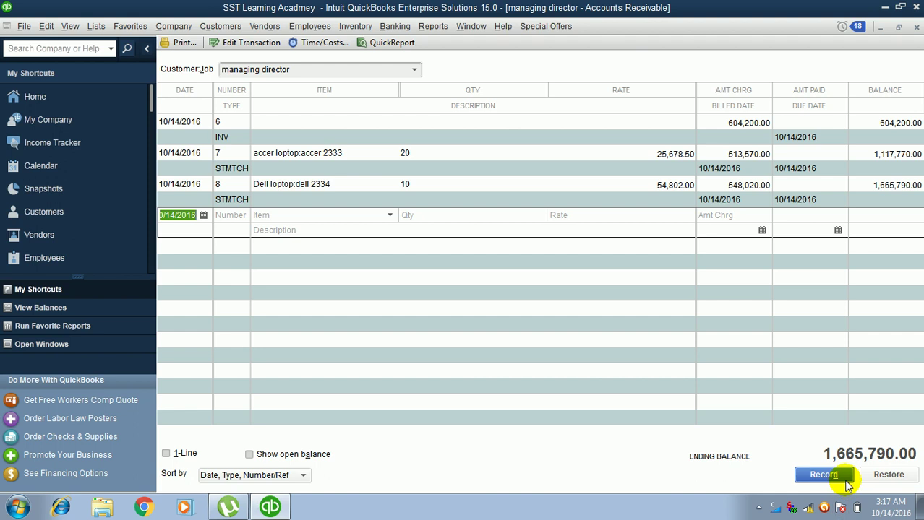
Open the Create Statements form and set the statement date to 10/14/2016.
click(230, 28)
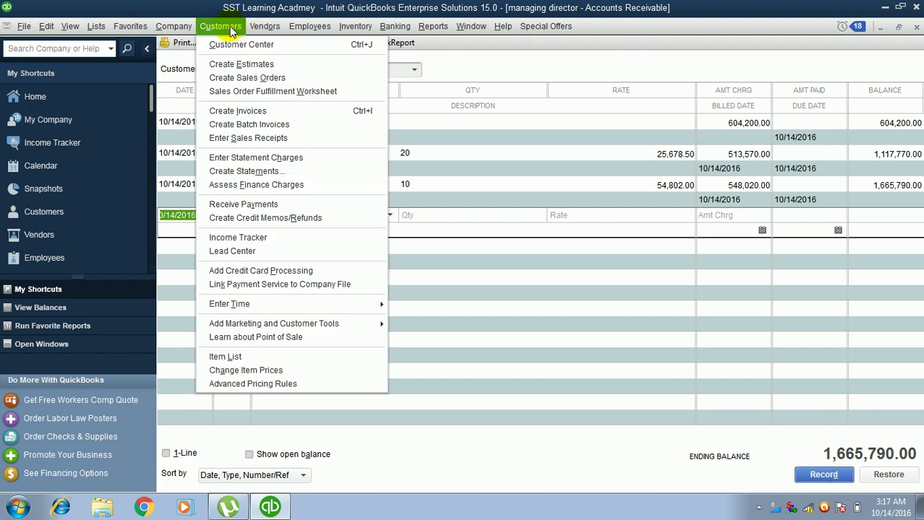
click(282, 174)
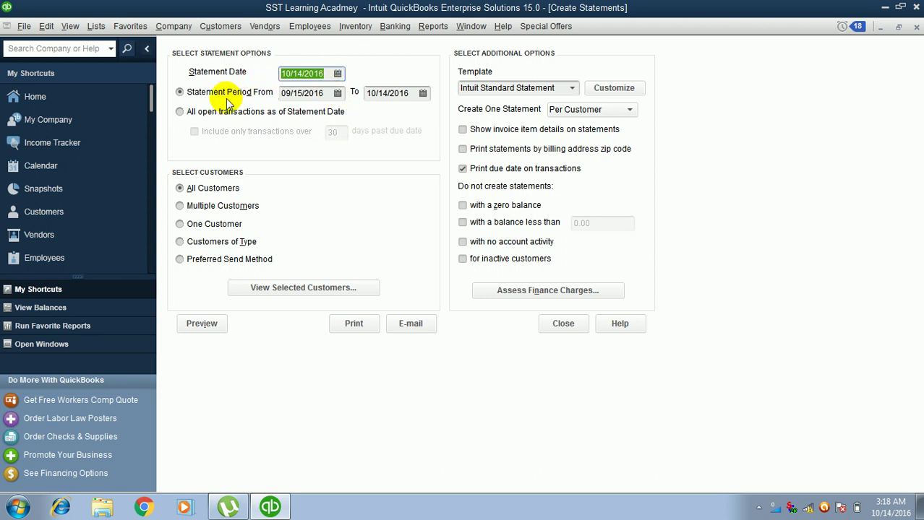
click(337, 73)
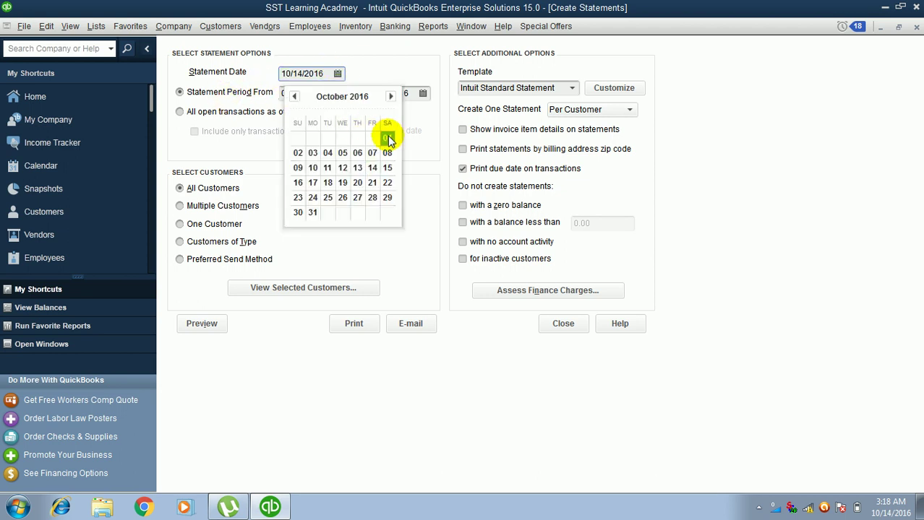
click(388, 139)
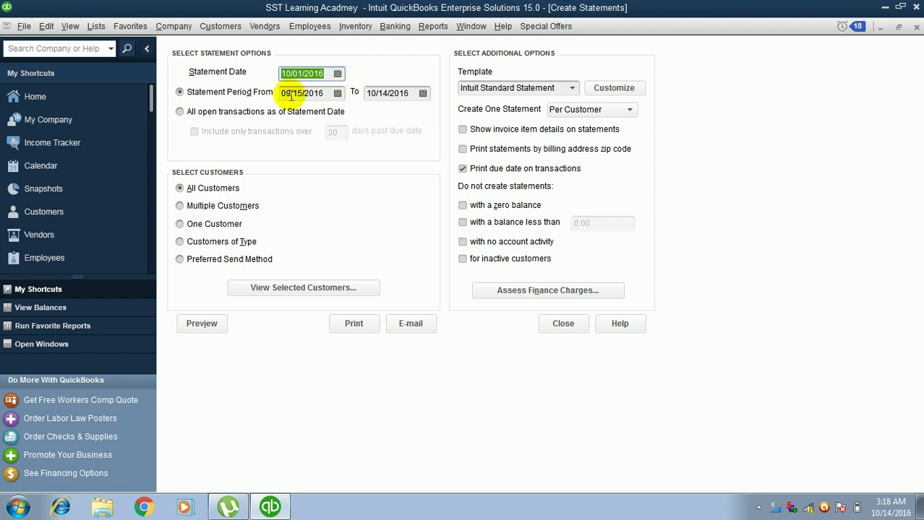
click(336, 73)
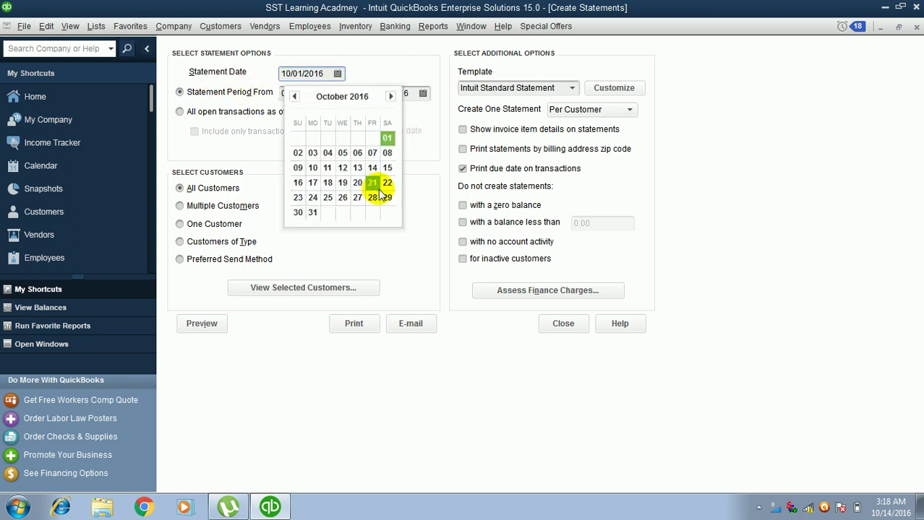
click(372, 168)
Set the statement period to start on 09/01/2016 and keep the statement period as the basis instead of all open transactions.
click(337, 94)
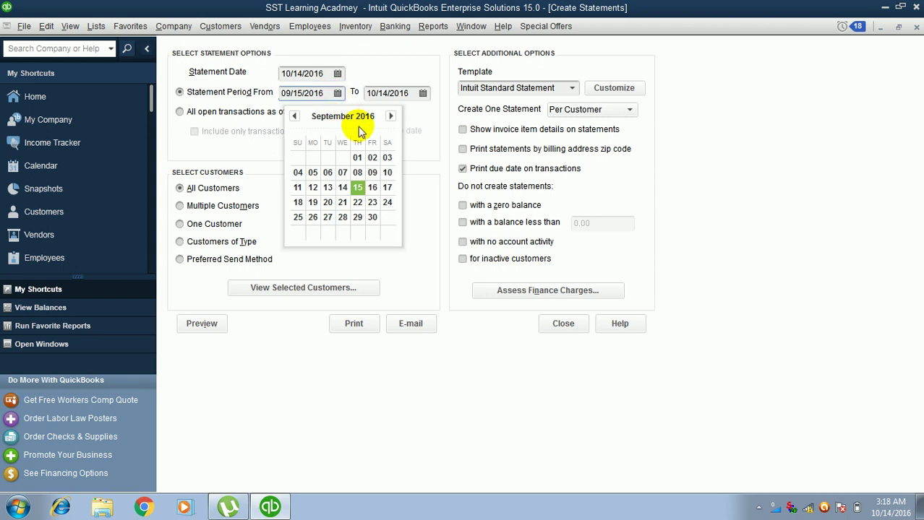
click(356, 155)
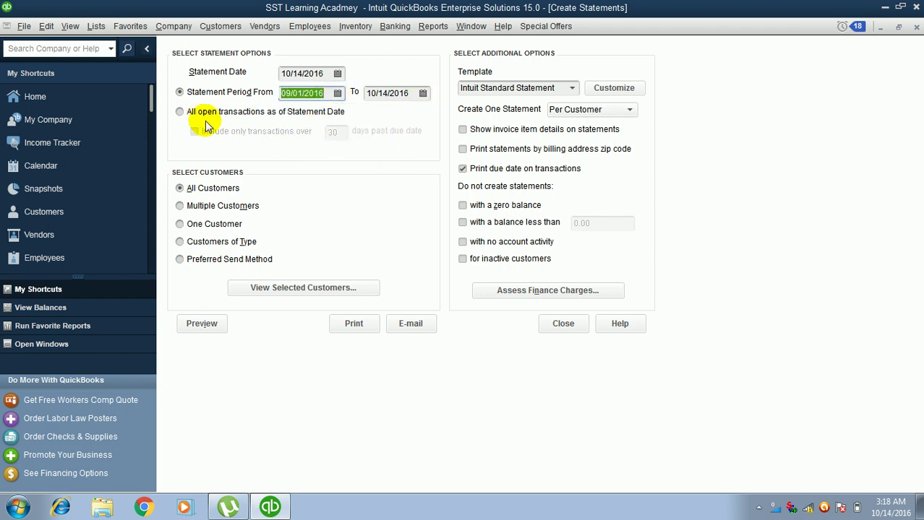
click(312, 114)
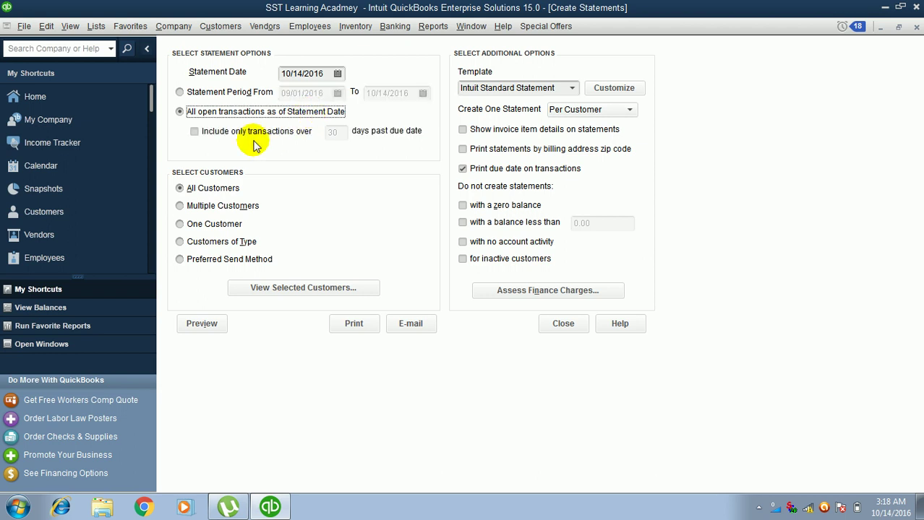
click(215, 94)
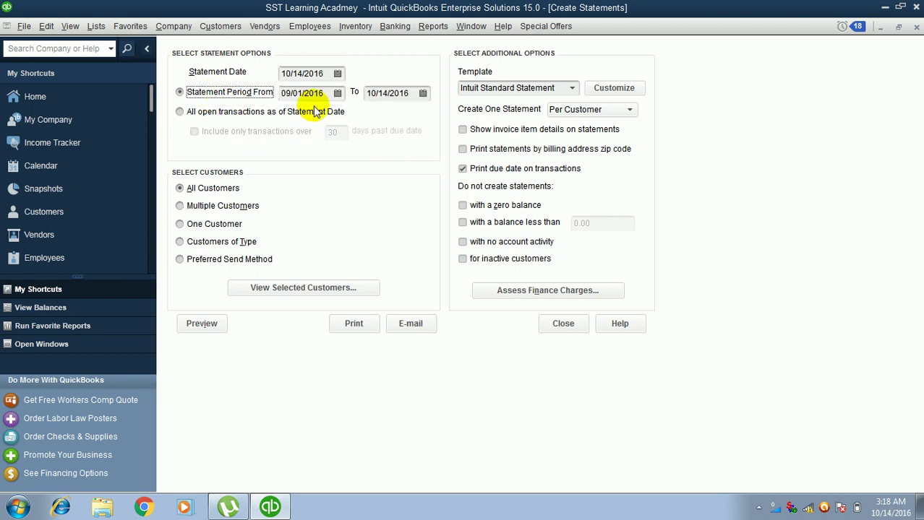
Examine the customer selection options for multiple customers, one customer, customers of a type and preferred send method.
click(189, 208)
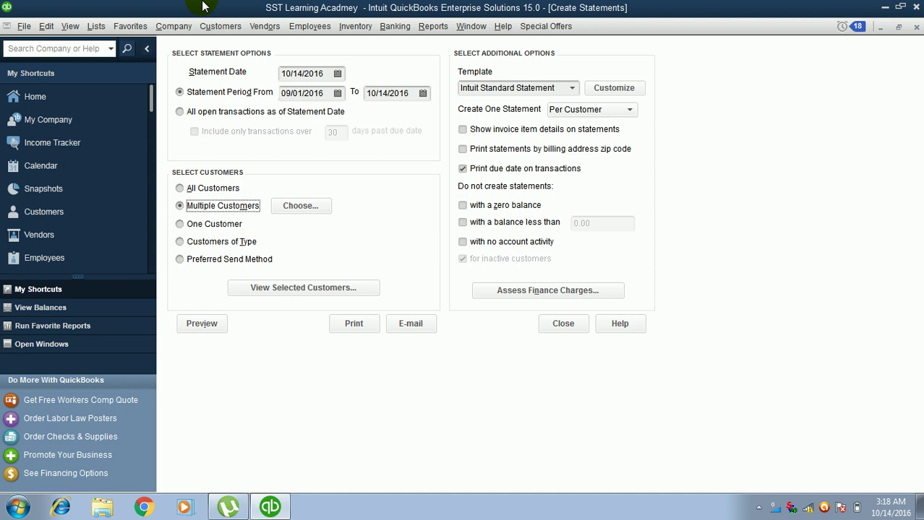
click(213, 225)
click(211, 246)
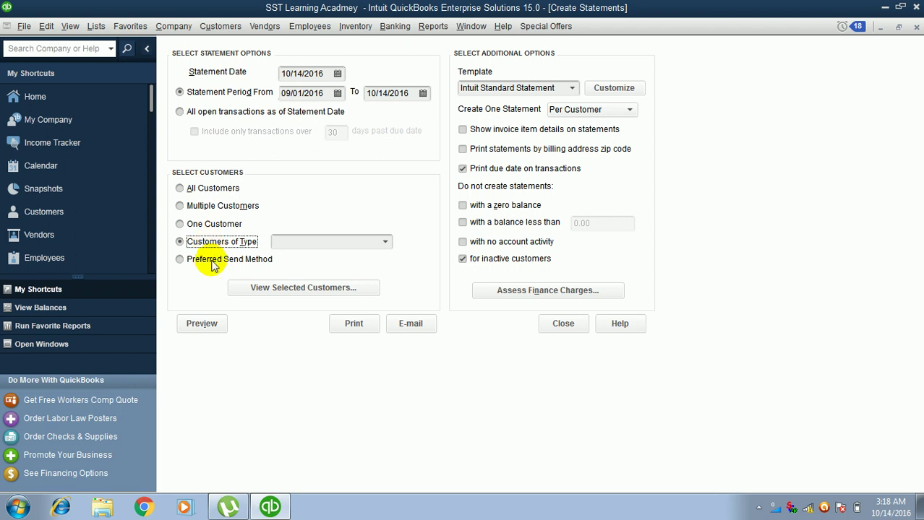
click(213, 264)
click(383, 262)
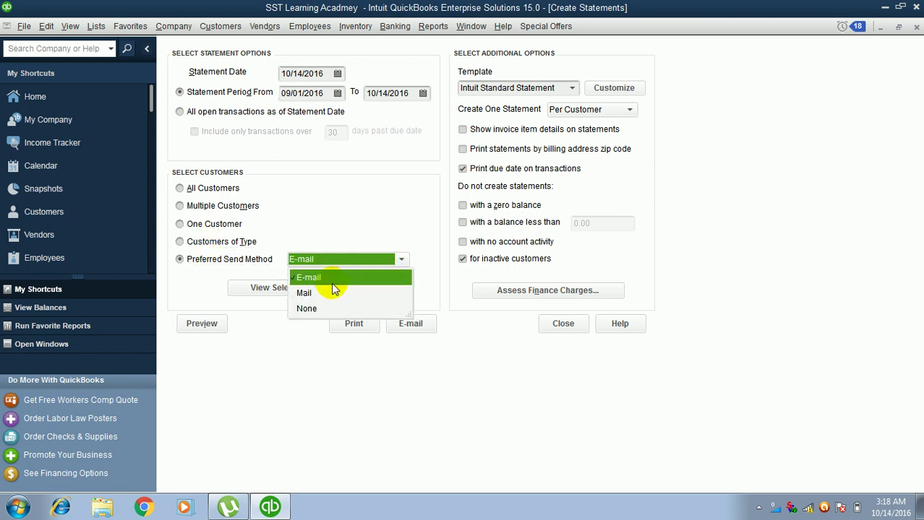
click(326, 211)
Select all customers for the statements and review the list of customers selected for statement creation.
click(181, 188)
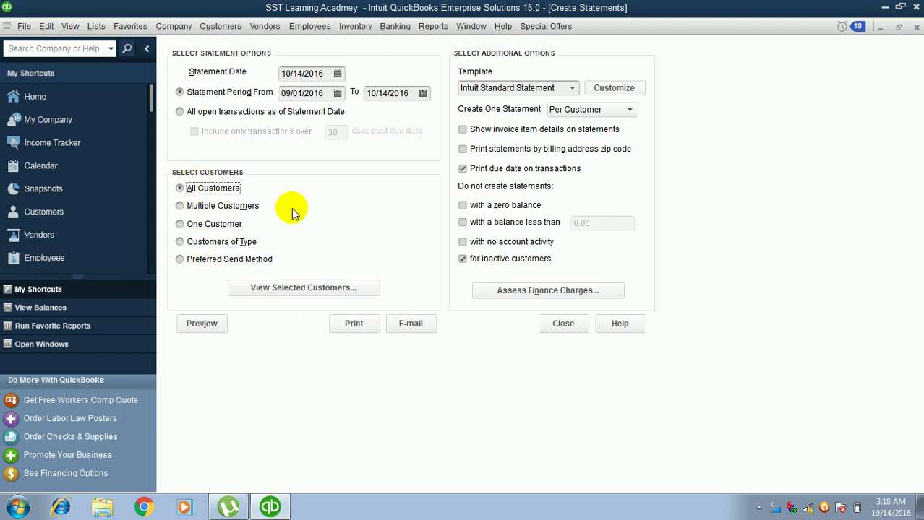
click(306, 289)
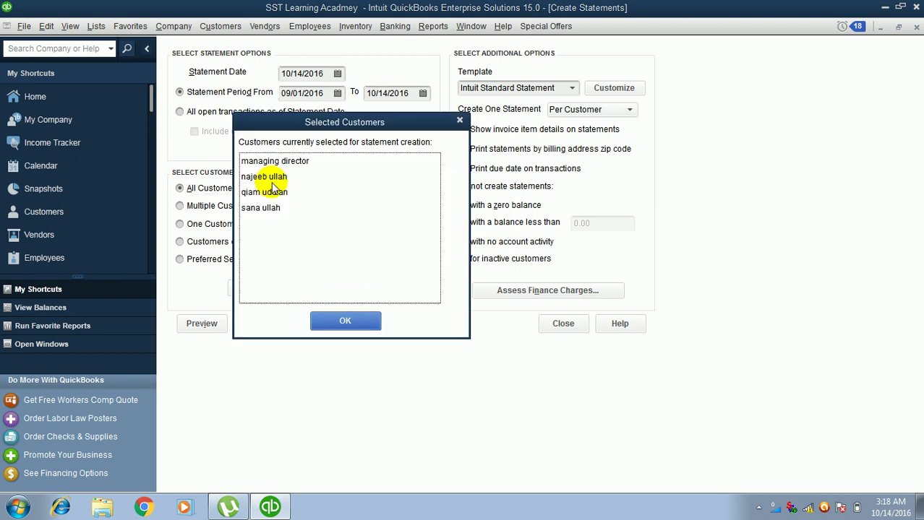
click(347, 323)
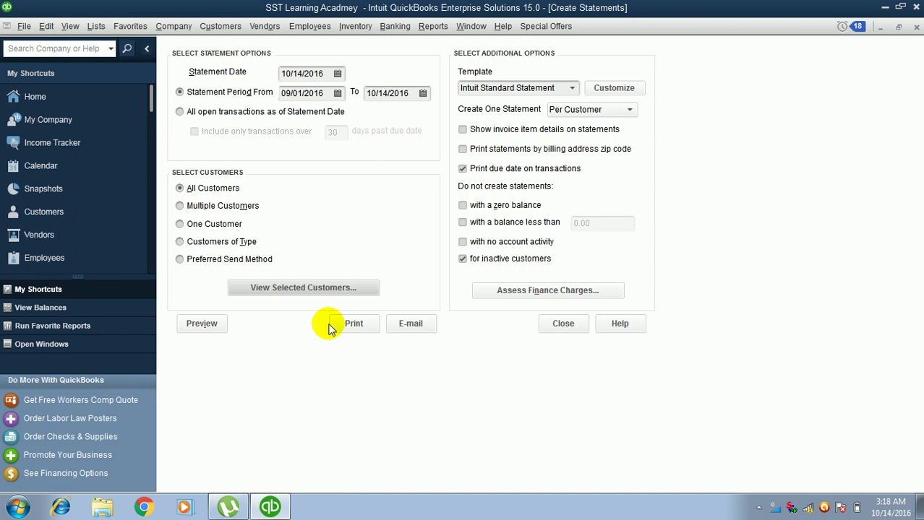
Use the Intuit Standard Statement template and create one statement per customer.
click(597, 89)
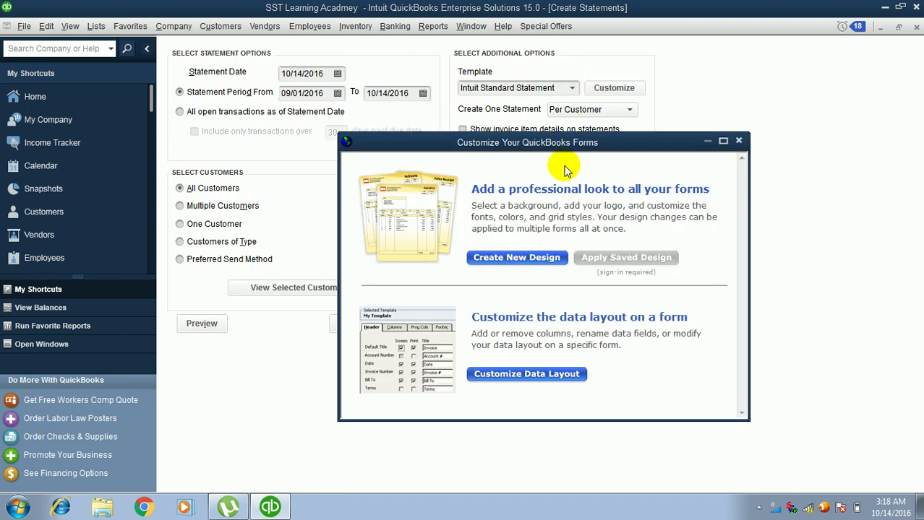
click(738, 141)
click(572, 88)
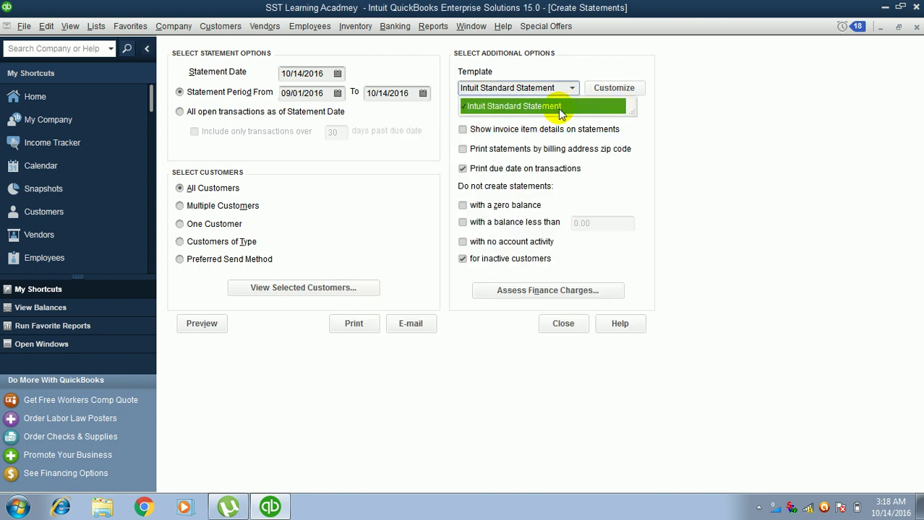
click(560, 108)
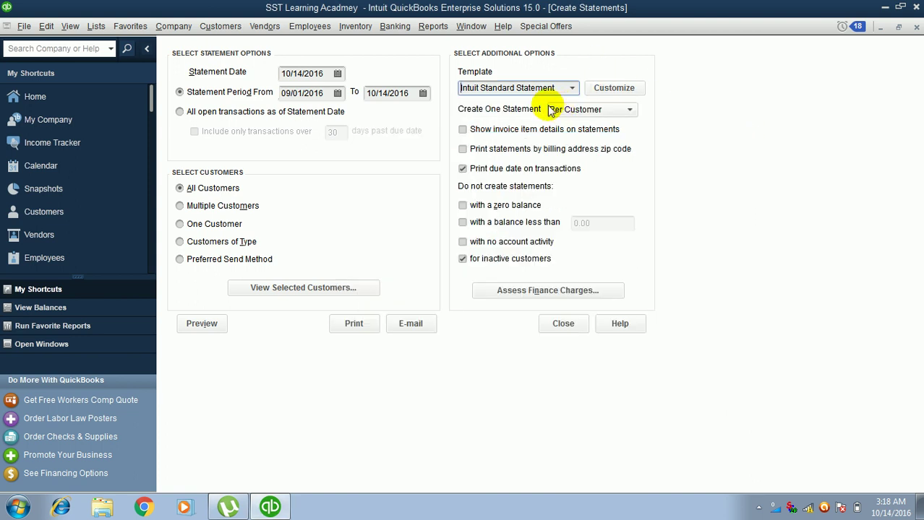
click(582, 110)
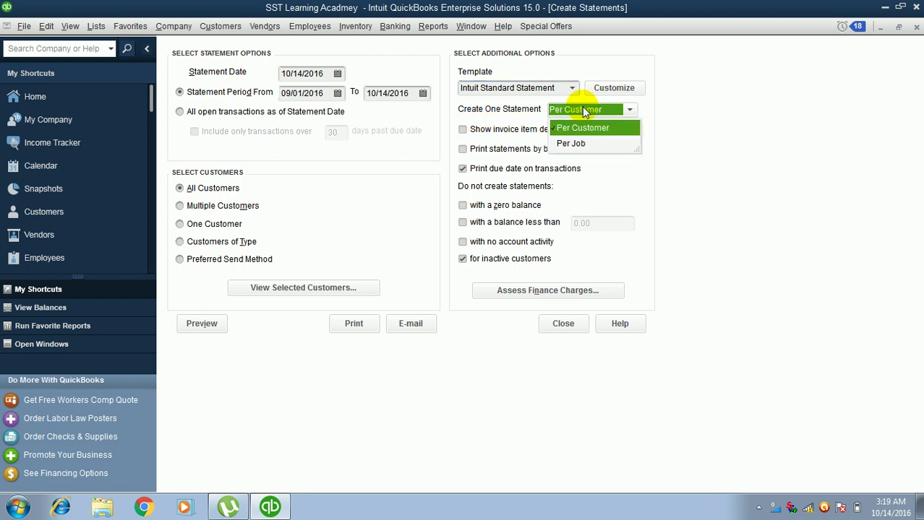
click(583, 110)
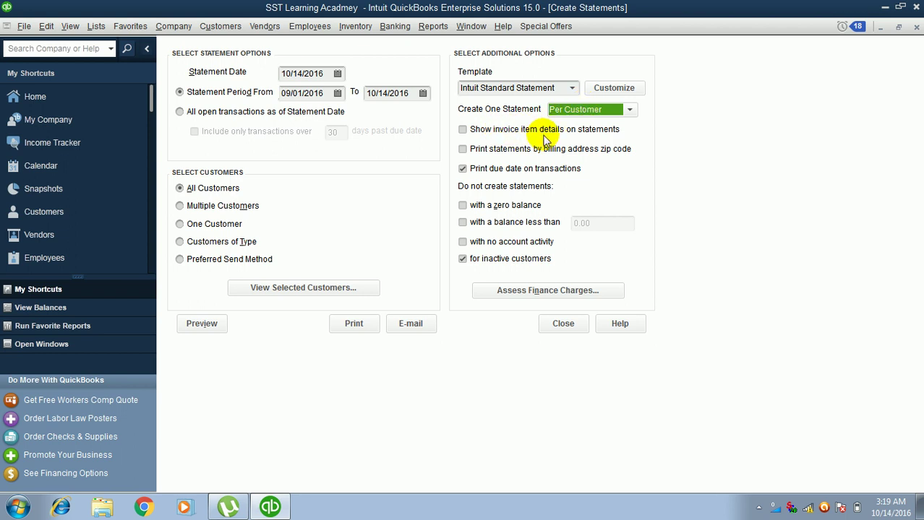
Enable invoice item details and printing by billing address zip code, and leave all the "Do not create statements" exclusions off.
click(509, 133)
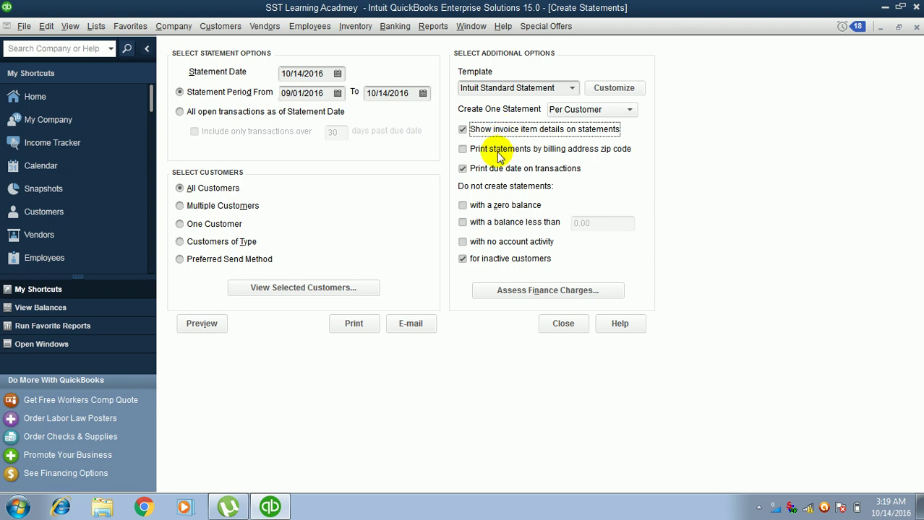
click(500, 150)
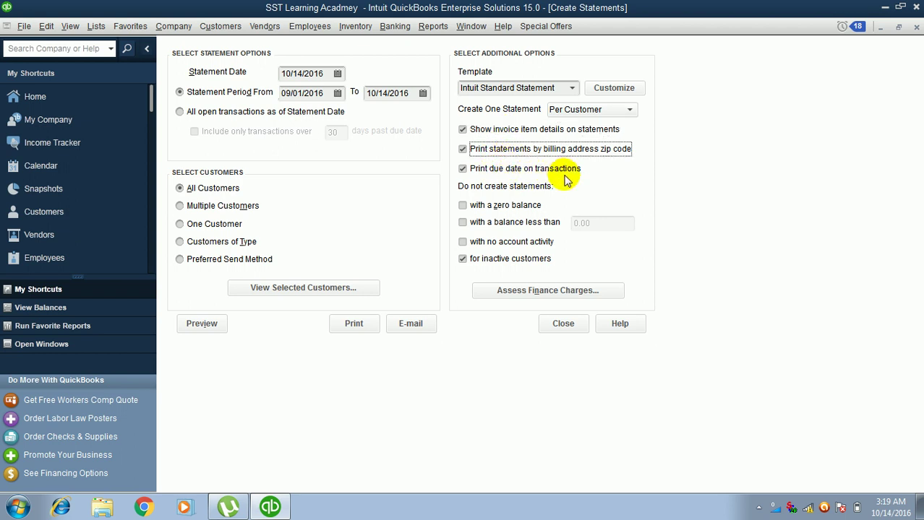
click(530, 224)
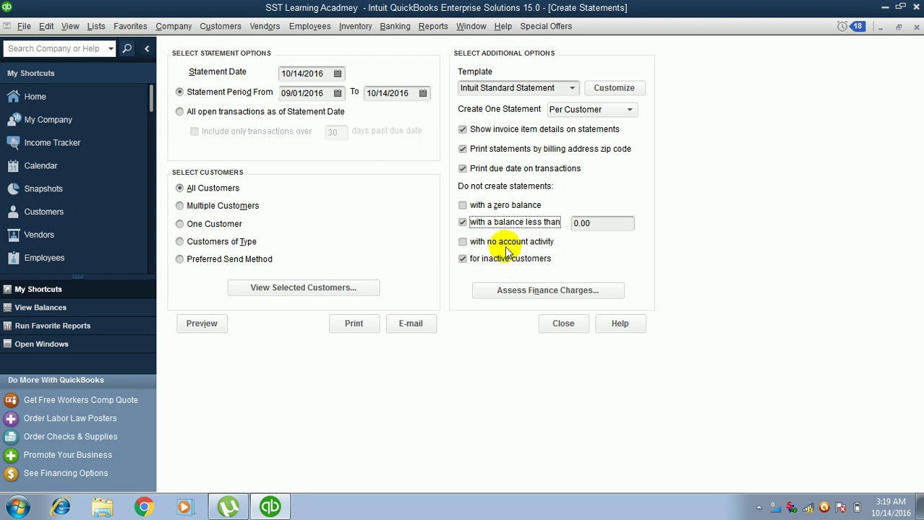
click(614, 222)
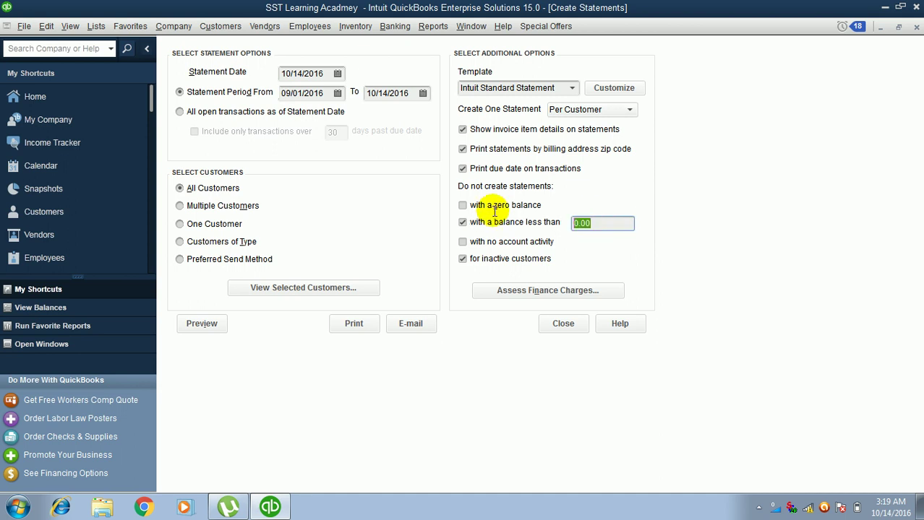
click(494, 222)
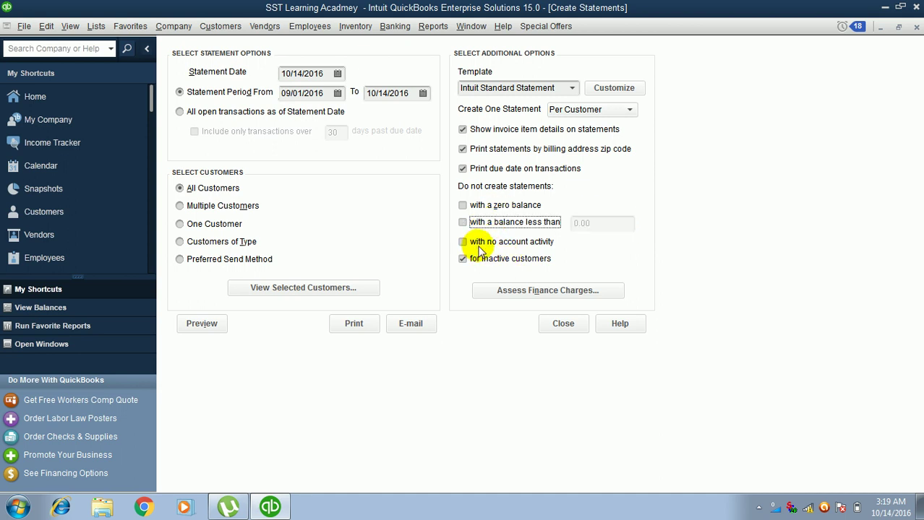
click(485, 245)
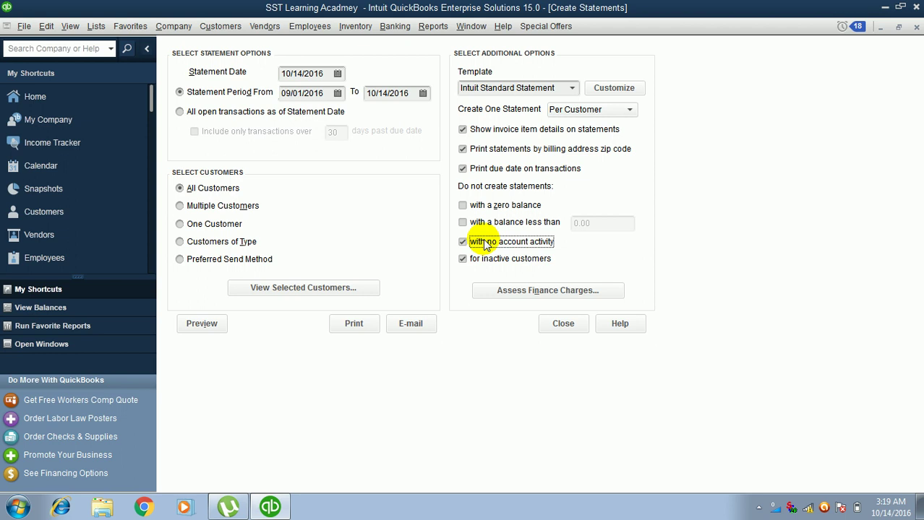
click(515, 266)
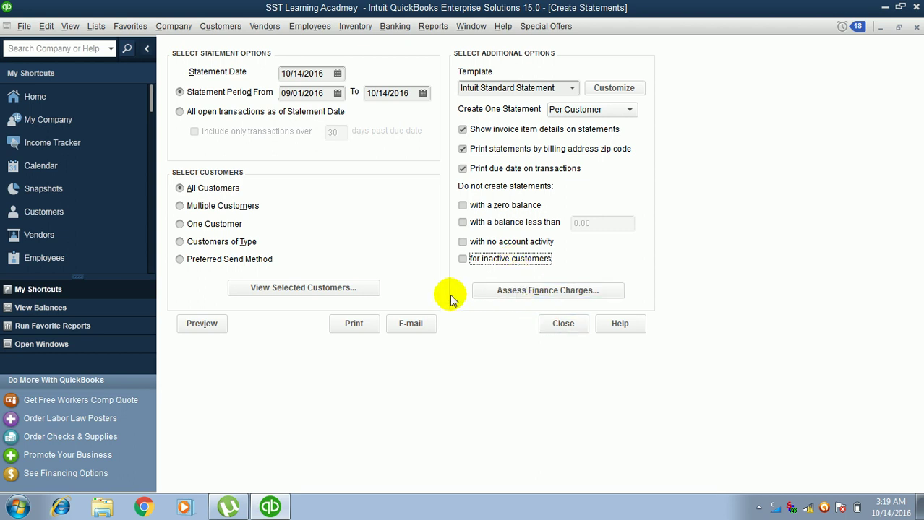
Preview the statements and examine the date, recipient and transactions on the first page.
click(186, 330)
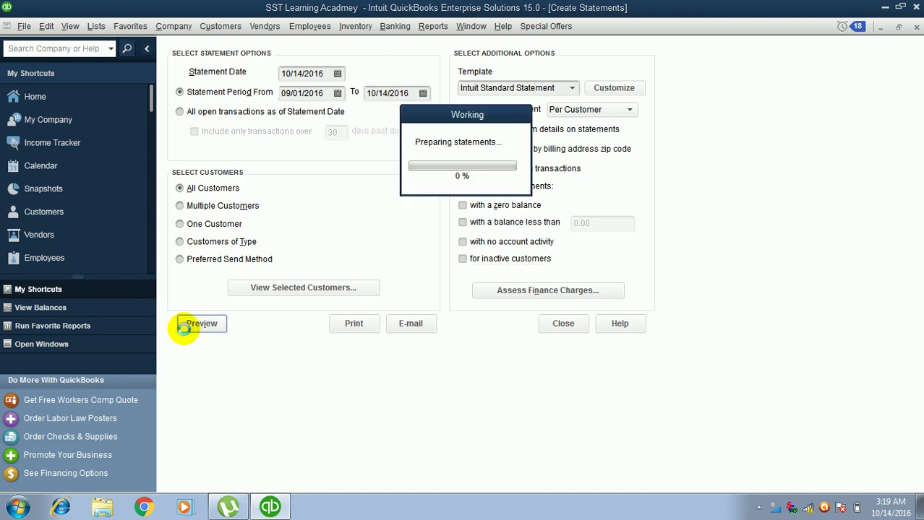
click(184, 330)
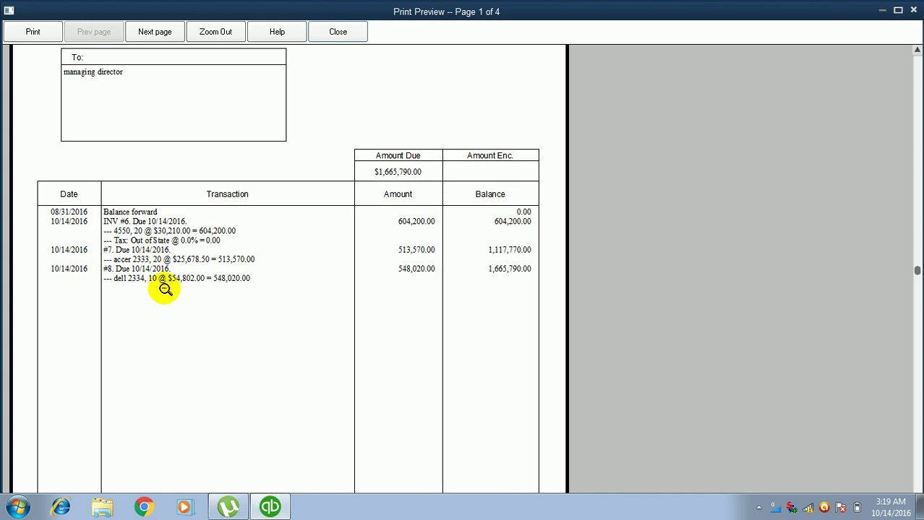
click(166, 241)
click(127, 94)
click(107, 100)
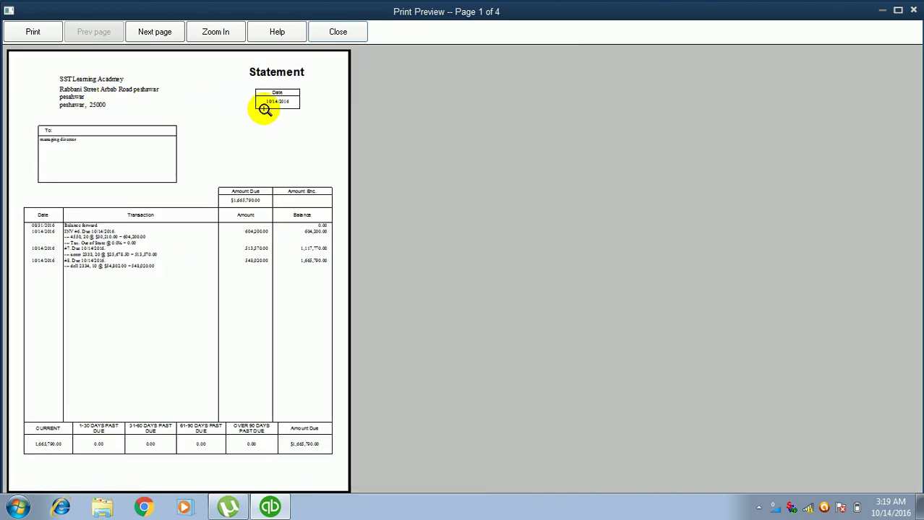
click(78, 135)
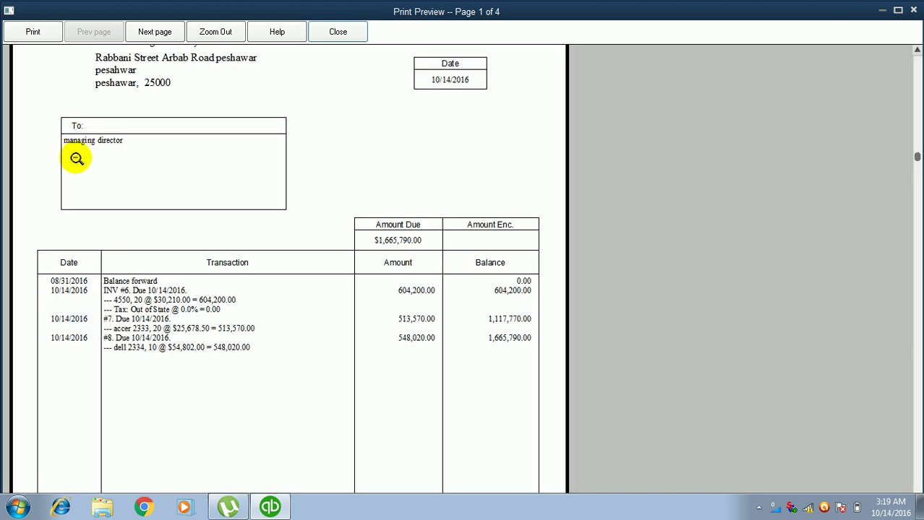
Examine the transactions and past-due aging amounts on the second statement page.
click(159, 32)
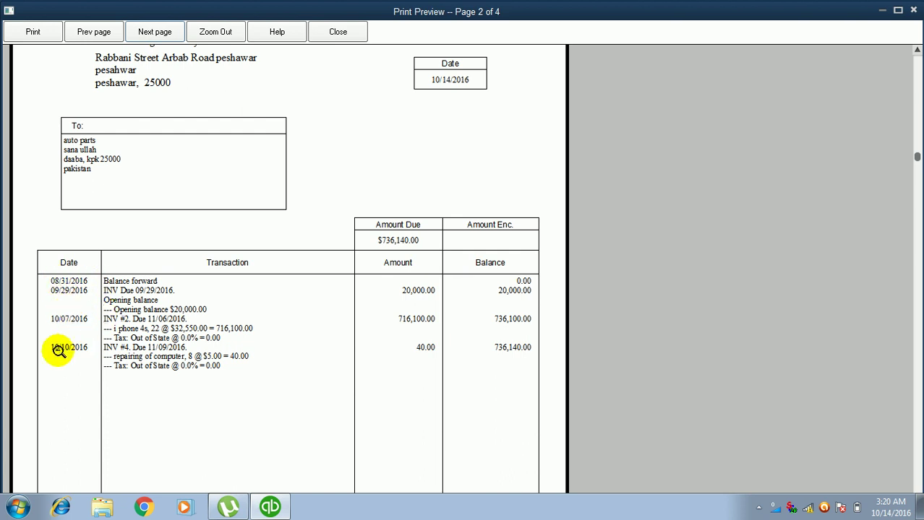
click(372, 369)
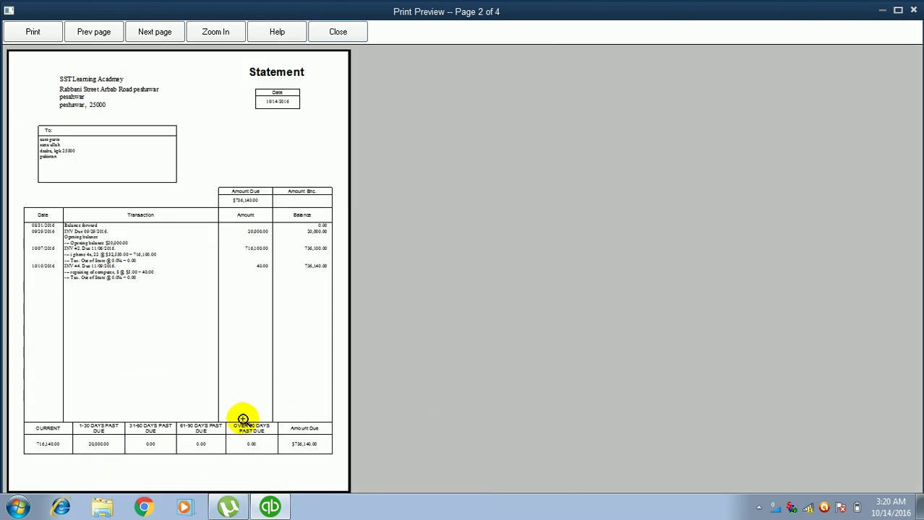
click(245, 414)
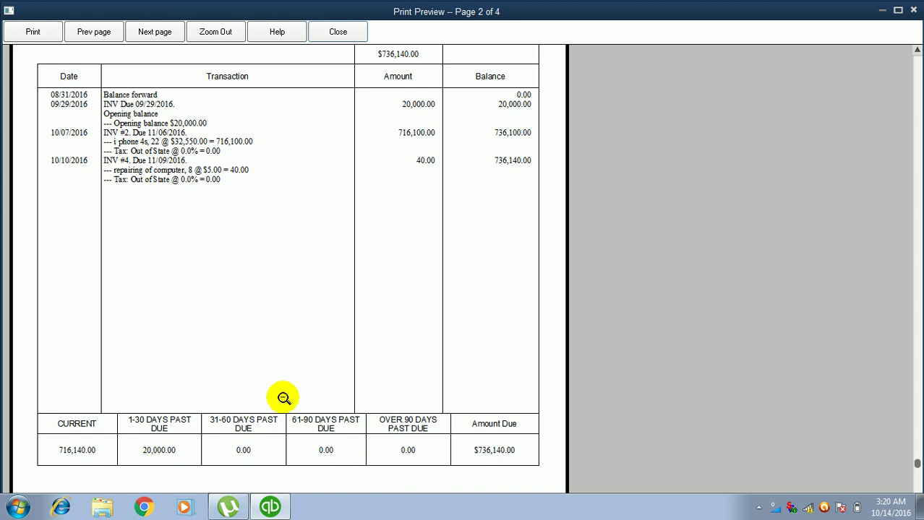
click(284, 428)
Examine the transactions and aging amounts on the third statement page and close the print preview.
click(152, 31)
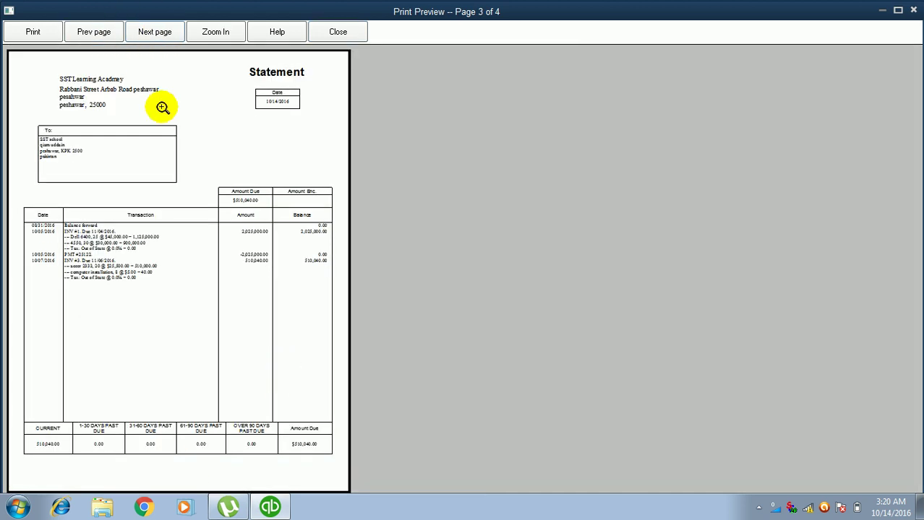
click(159, 425)
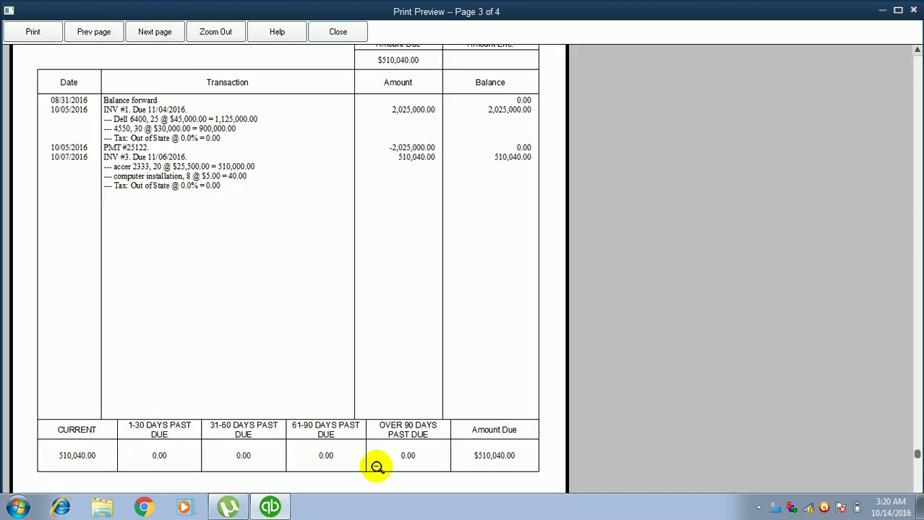
click(165, 161)
click(145, 228)
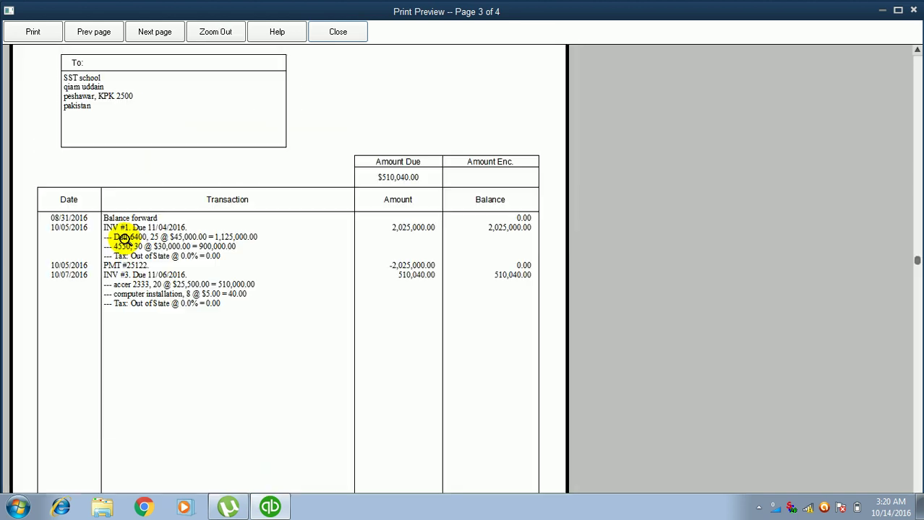
click(224, 278)
click(338, 32)
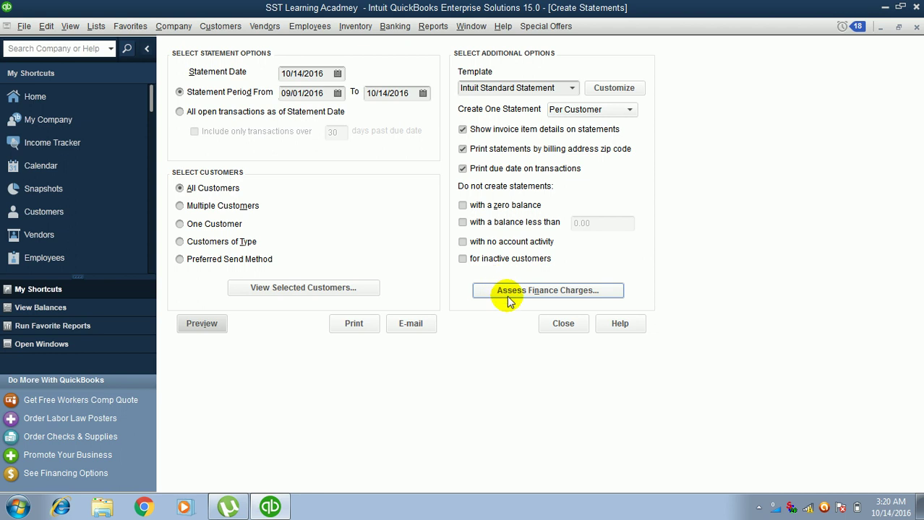
Close the Create Statements form and start Assess Finance Charges, opening the company preferences for finance charges.
click(562, 323)
click(221, 26)
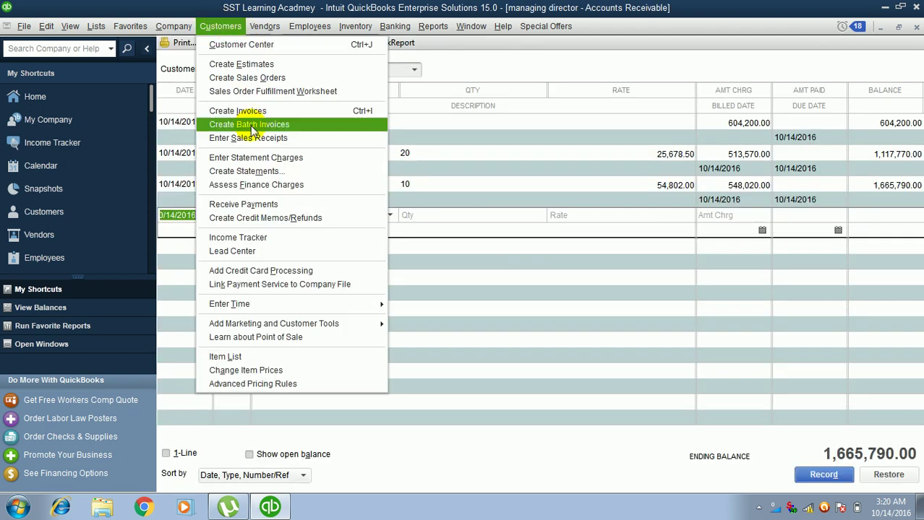
click(264, 185)
click(433, 169)
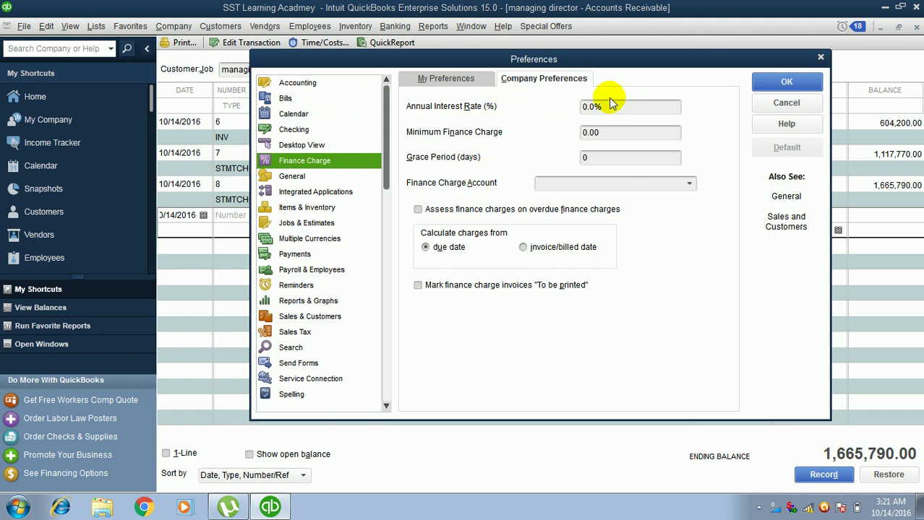
Set the annual interest rate to 20%, the minimum finance charge to 500.00 and the grace period to 5 days.
click(586, 106)
text(20)
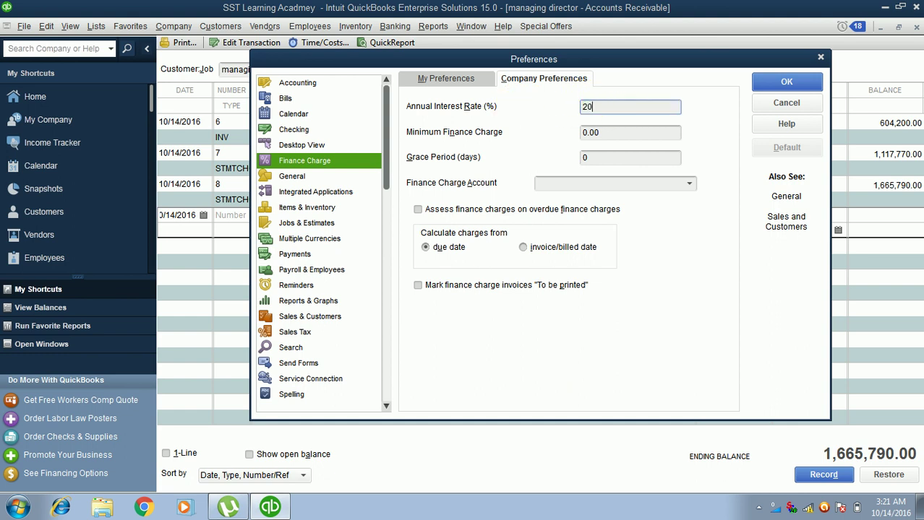
click(631, 133)
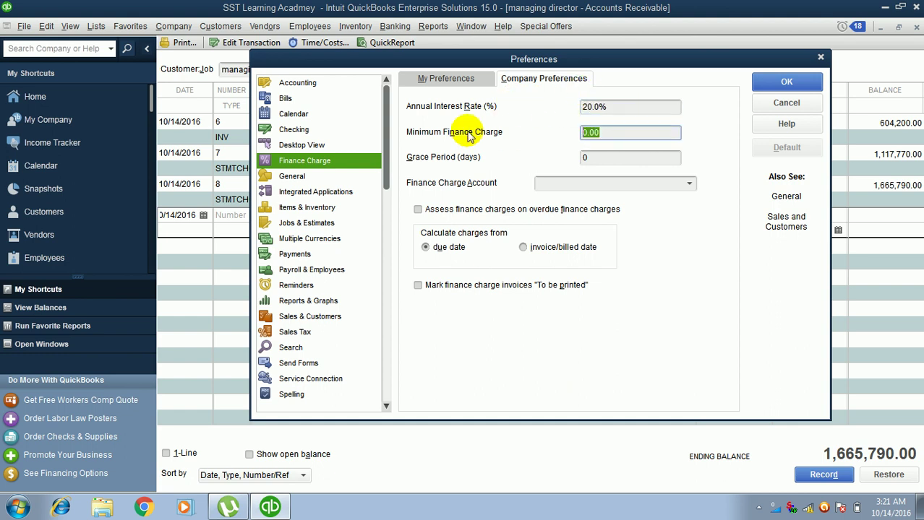
text(50)
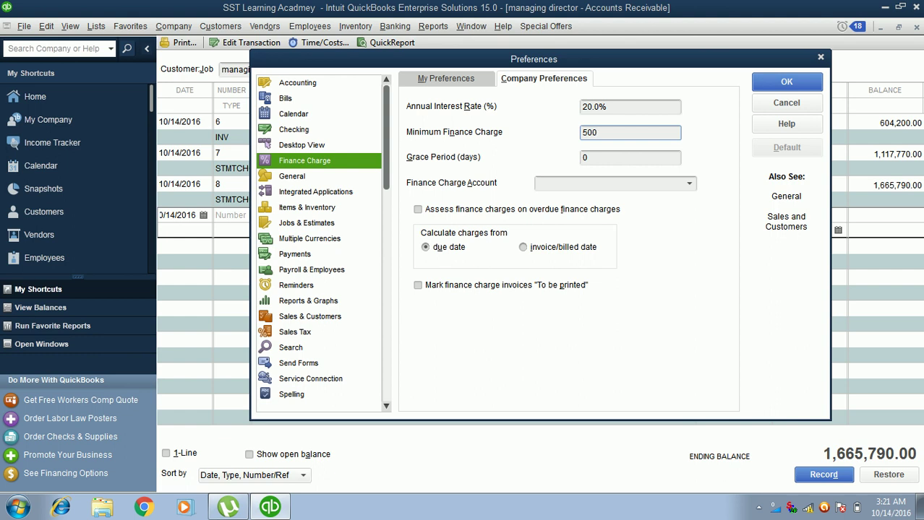
click(612, 154)
text(5)
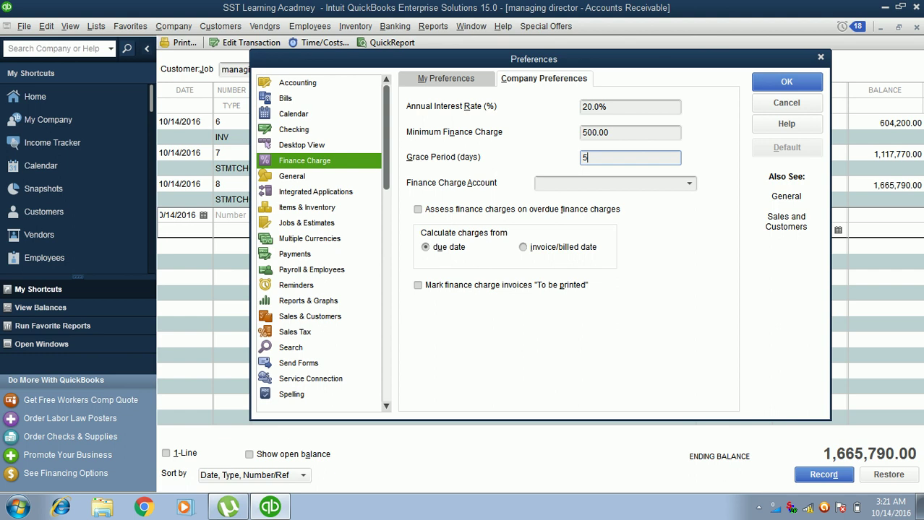
Choose Finance Charge Income as the finance charge account, save the preferences and assess finance charges for the marked overdue customers.
click(689, 182)
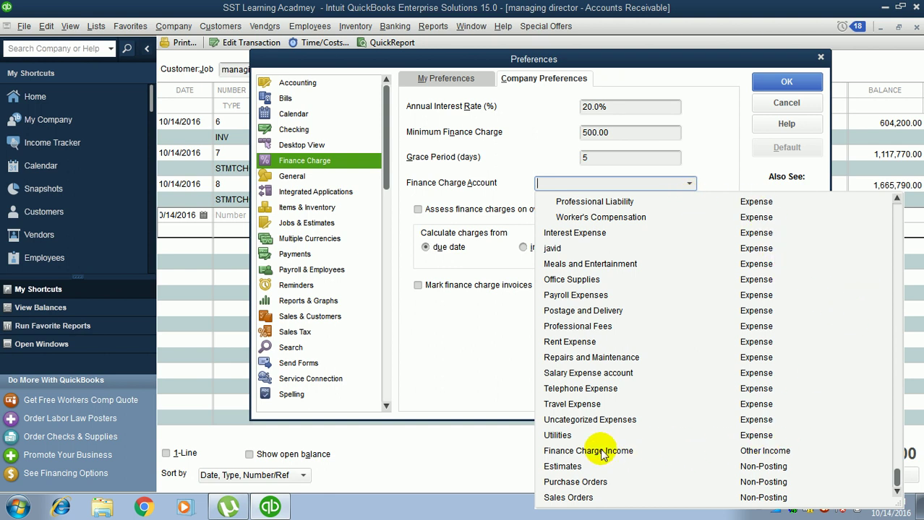
click(690, 451)
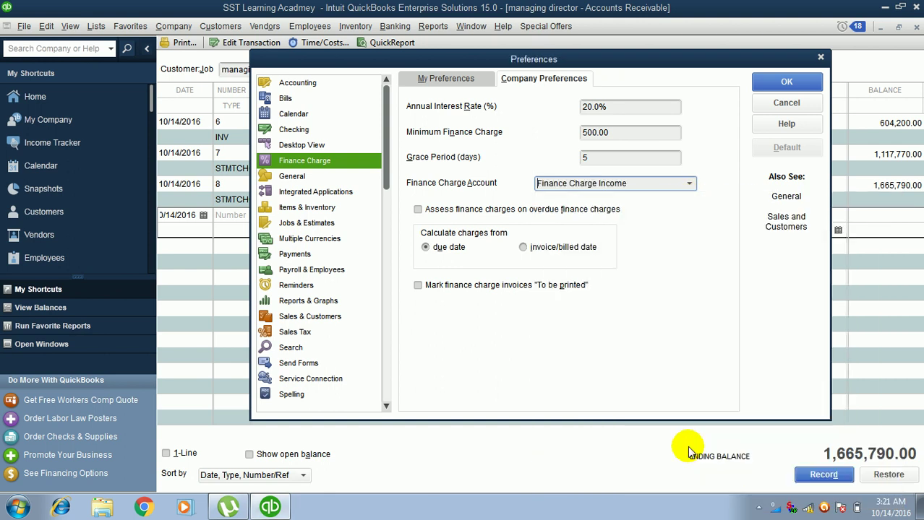
click(784, 91)
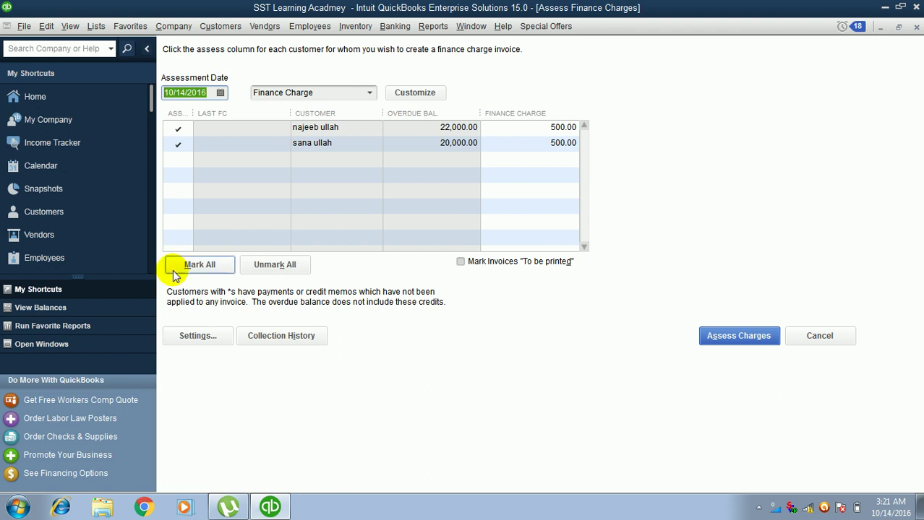
click(721, 337)
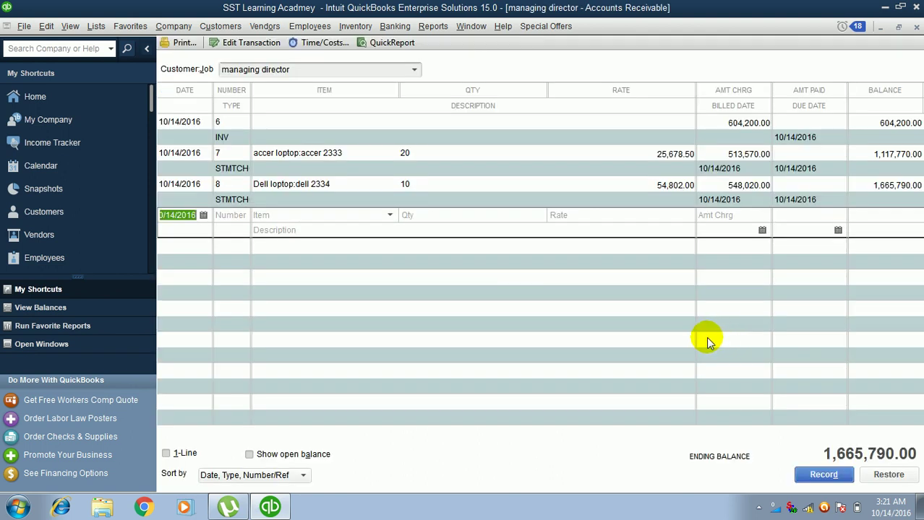
click(824, 475)
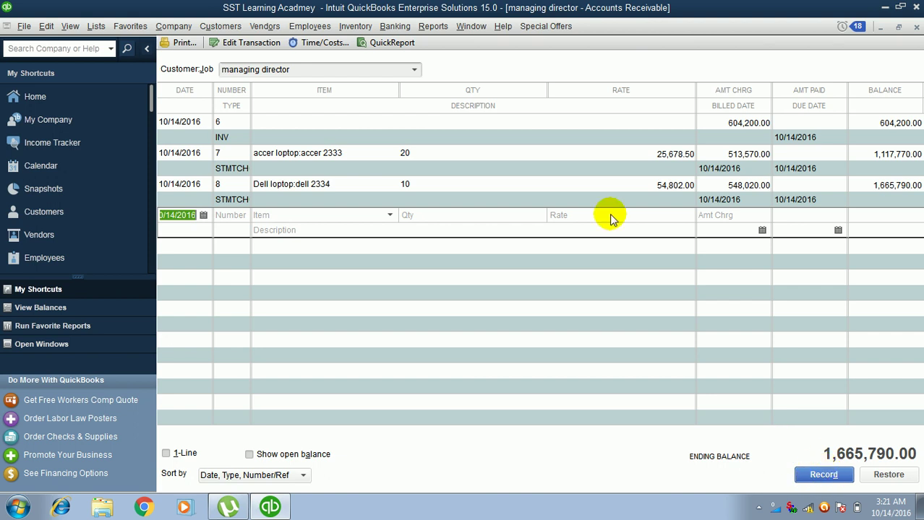
Start an invoice for the third listed customer from the available estimate dated 10/07/2016, accepting the credit limit and quantity warnings.
click(220, 26)
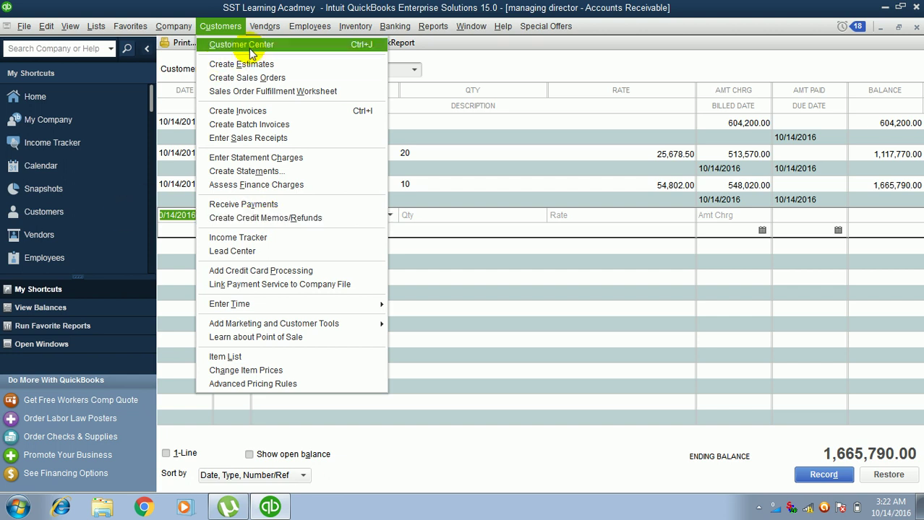
click(245, 115)
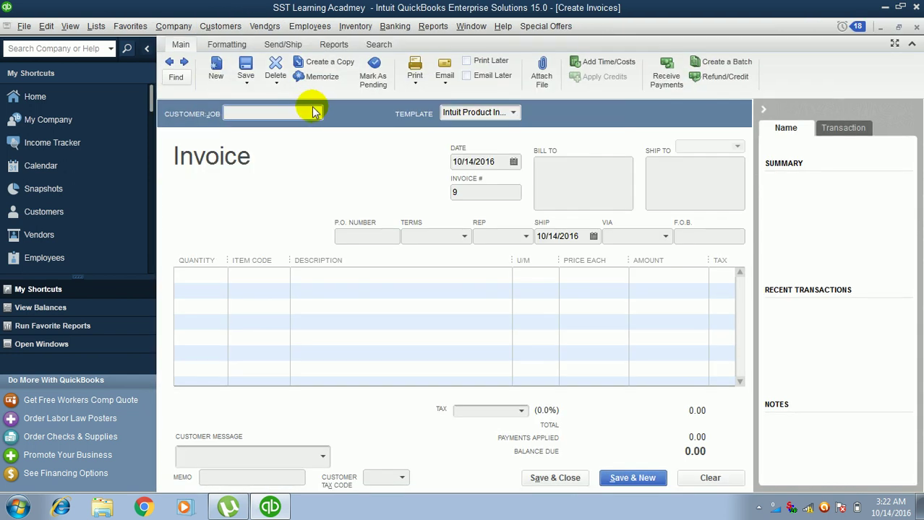
click(315, 112)
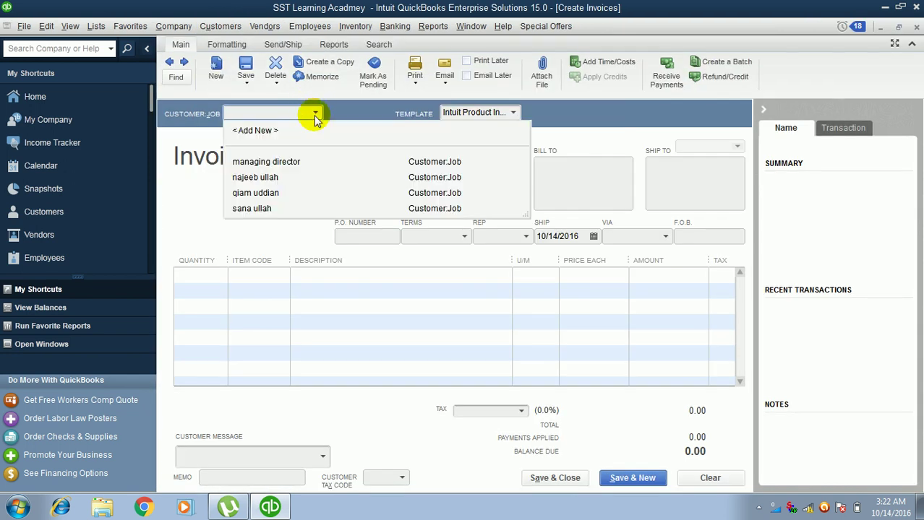
click(262, 195)
click(462, 180)
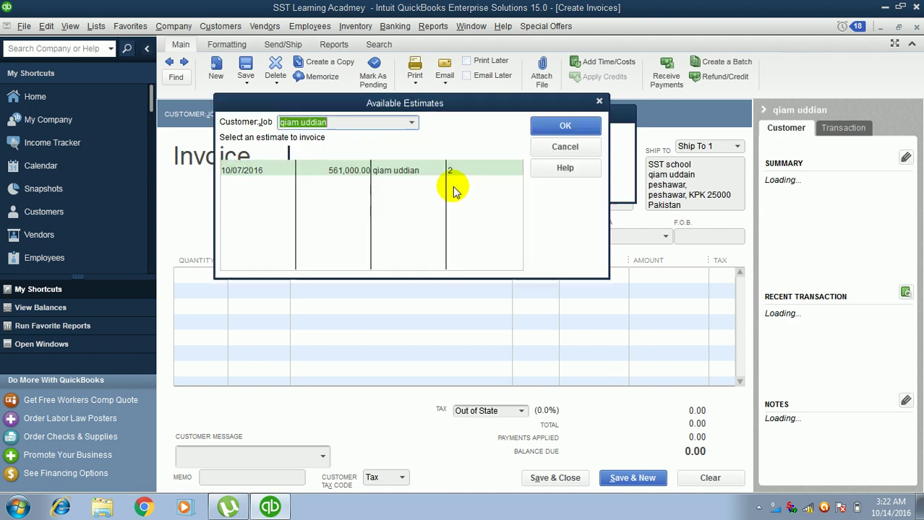
click(562, 127)
click(305, 241)
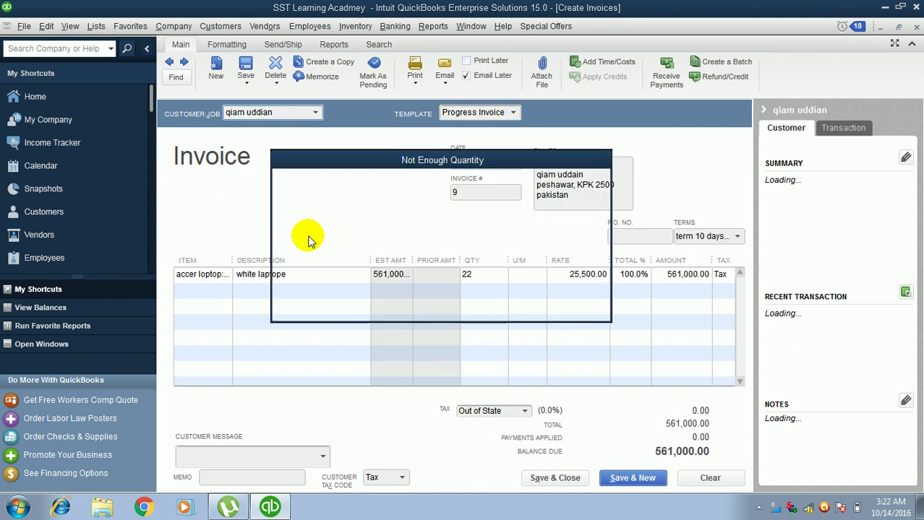
click(456, 309)
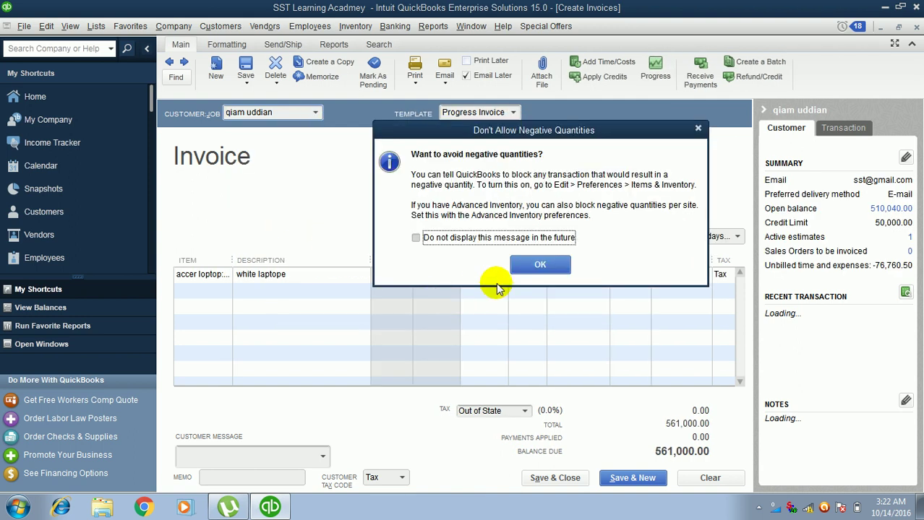
click(541, 265)
click(540, 230)
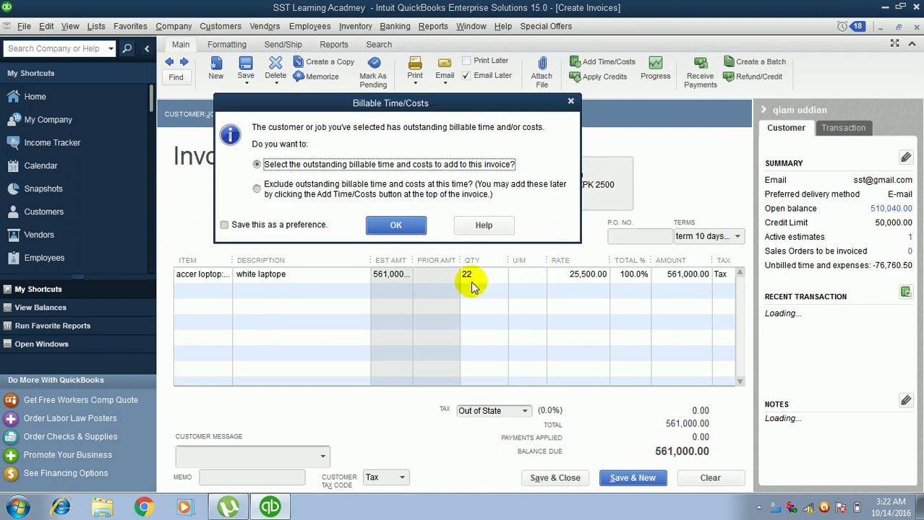
Add all seven outstanding billable repair time entries, dated 10/10 to 10/16, to the invoice.
click(405, 226)
click(293, 206)
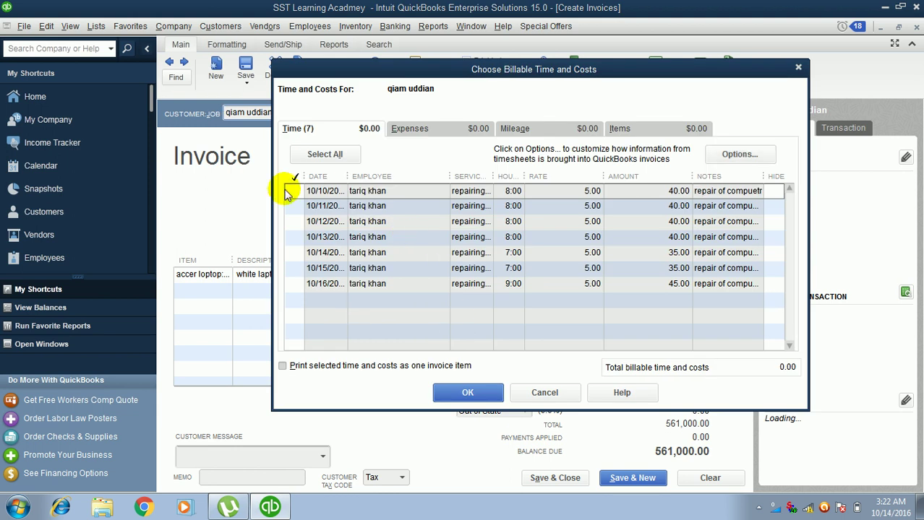
click(295, 190)
click(295, 221)
click(295, 237)
click(295, 253)
click(295, 268)
click(295, 284)
click(463, 390)
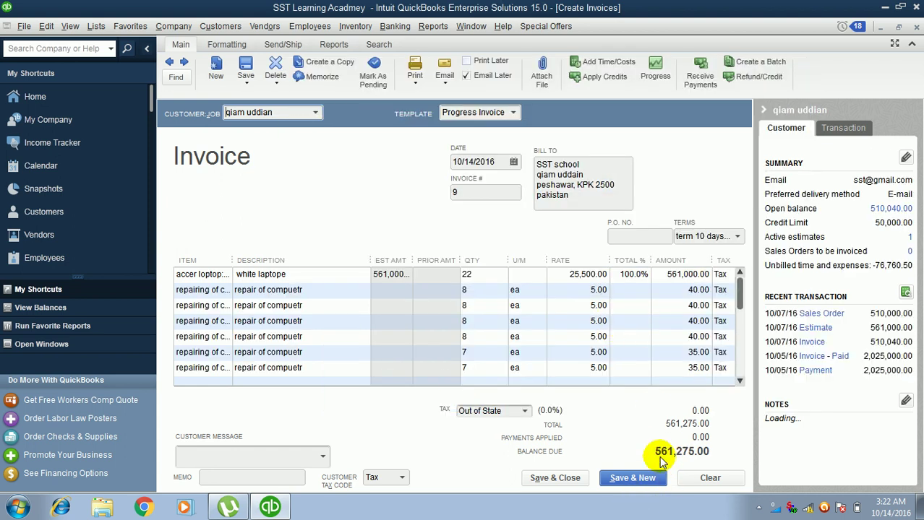
Save and close the invoice, continuing over the credit limit and ignoring all flagged spellings.
click(553, 478)
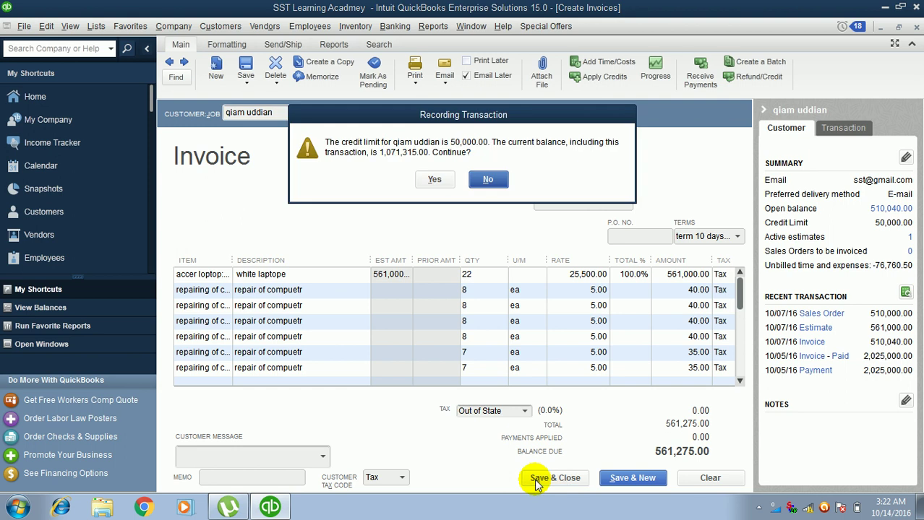
click(436, 179)
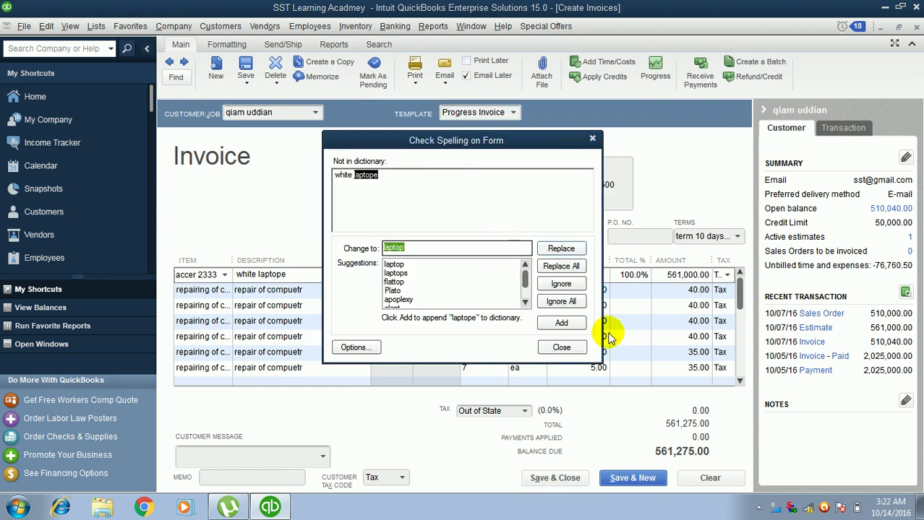
click(561, 302)
click(562, 302)
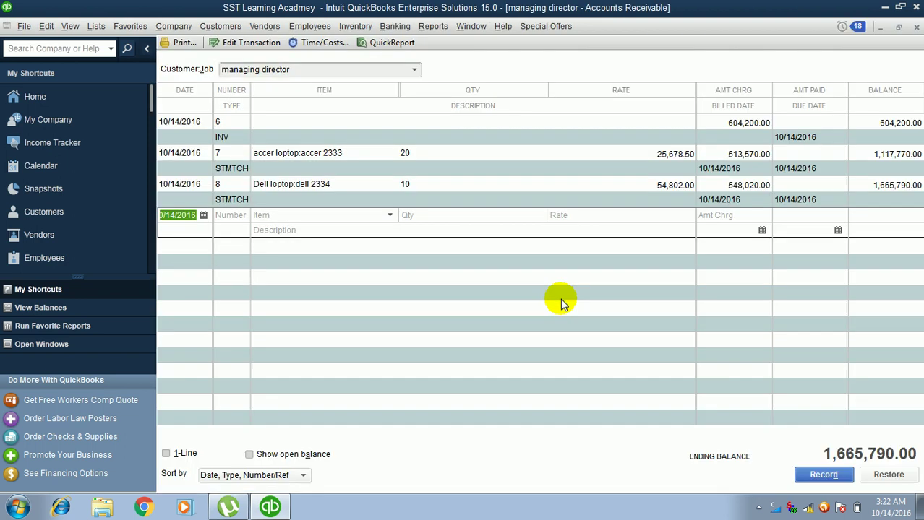
Start another new invoice for the same customer without billing an estimate, accepting the credit limit warning.
click(220, 26)
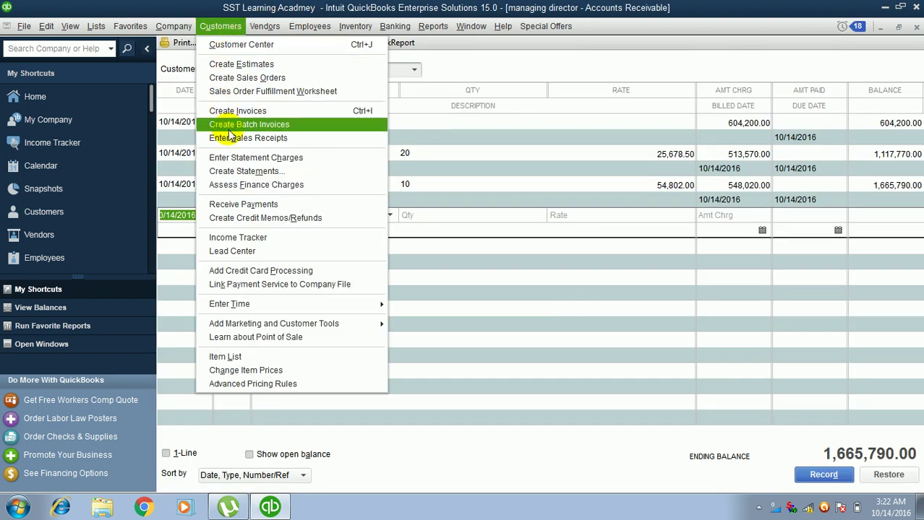
mouse_move(436, 33)
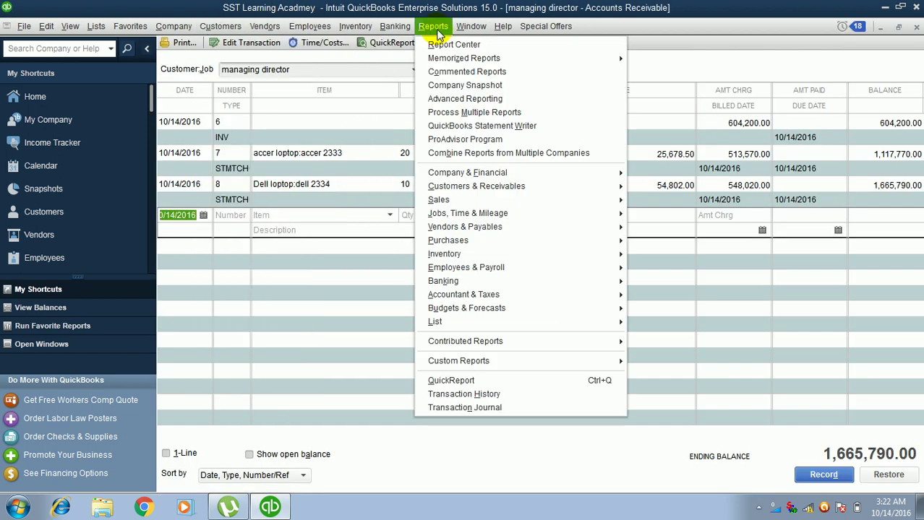
mouse_move(234, 32)
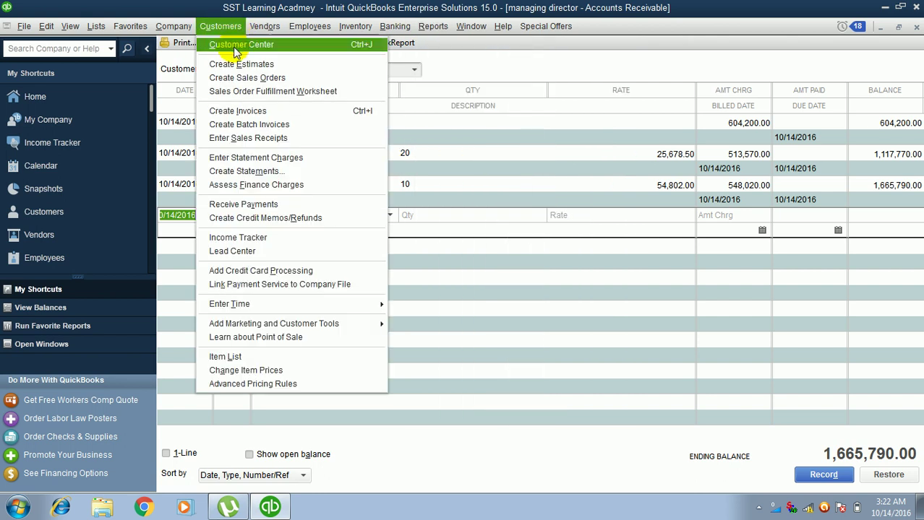
click(264, 111)
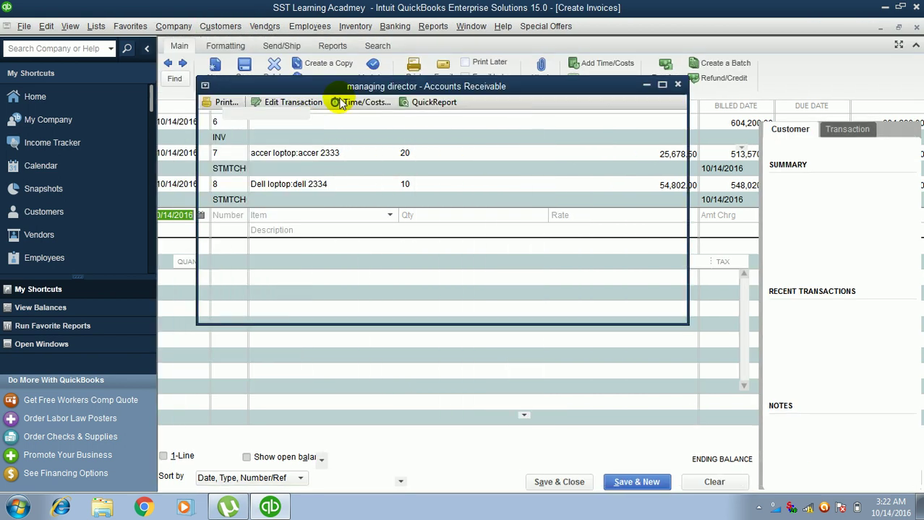
click(316, 114)
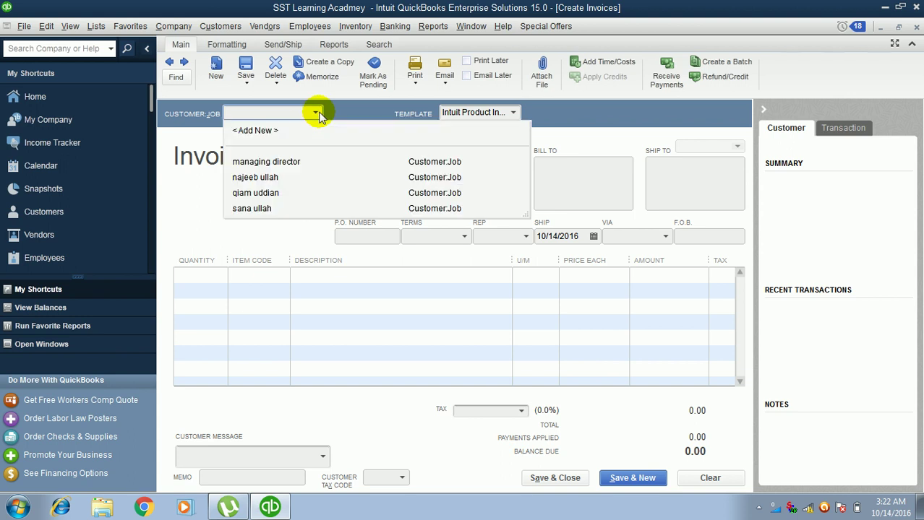
click(255, 192)
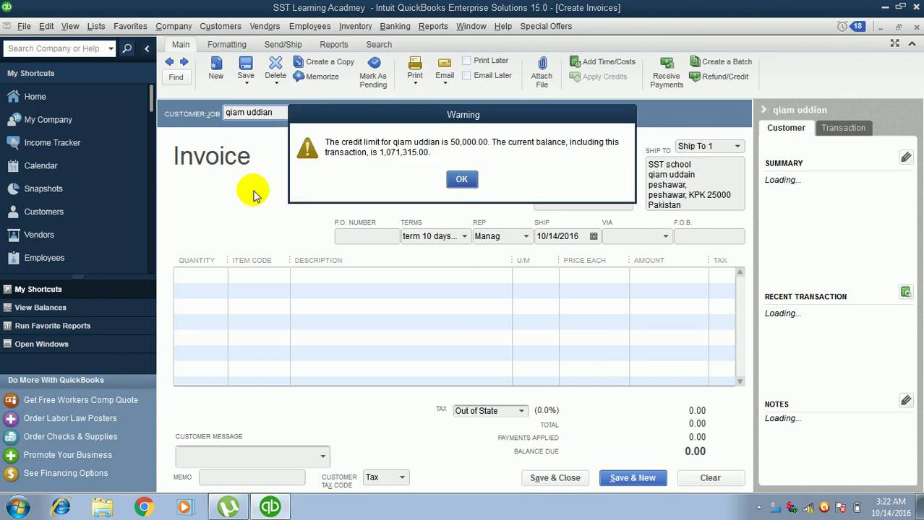
click(462, 180)
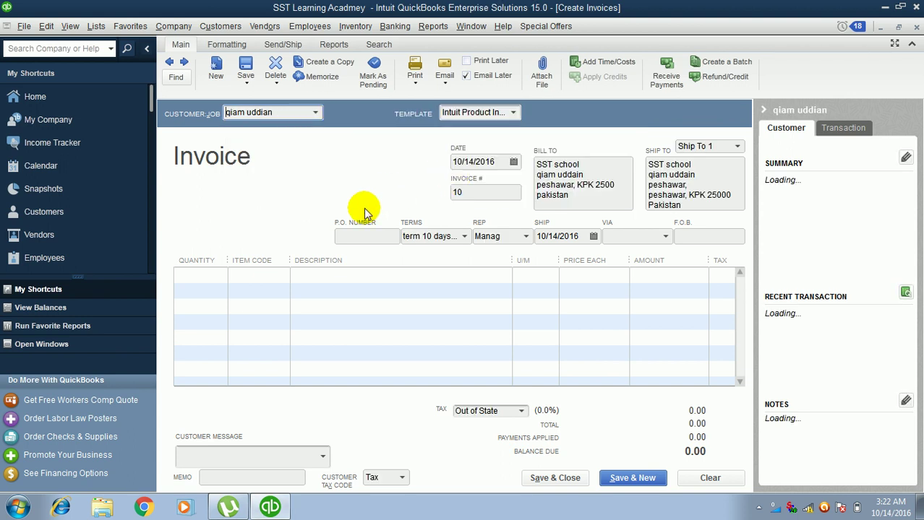
Invoice 20 units of item 4550, accept the quantity warnings, and save and close the invoice over the credit limit.
click(213, 275)
text(2)
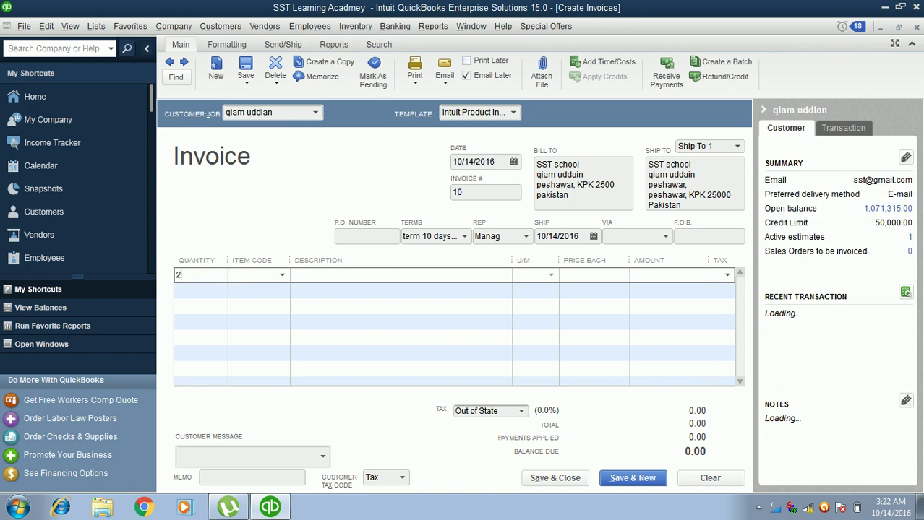
click(283, 275)
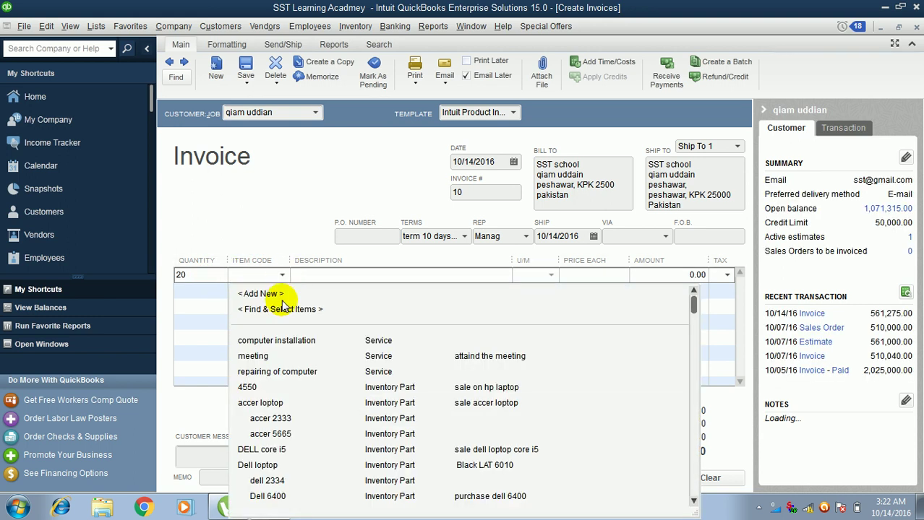
click(253, 391)
click(409, 307)
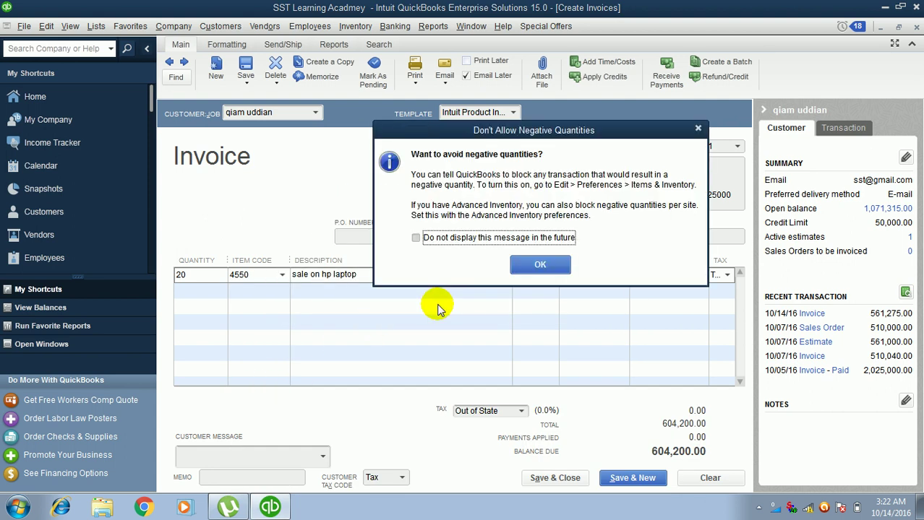
click(526, 270)
click(539, 229)
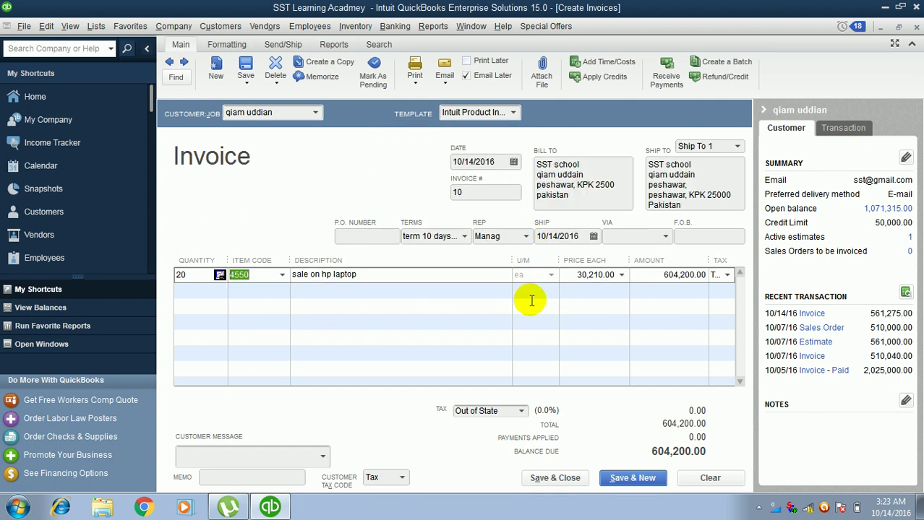
click(551, 480)
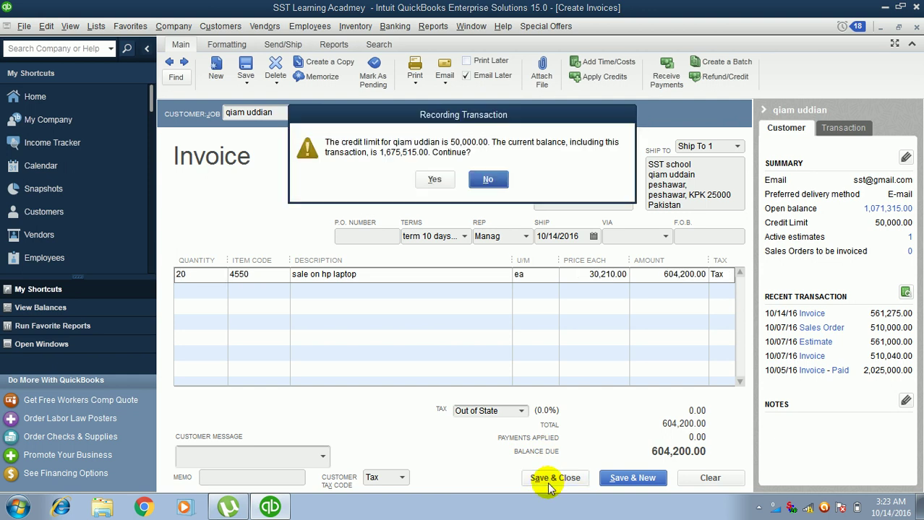
click(437, 179)
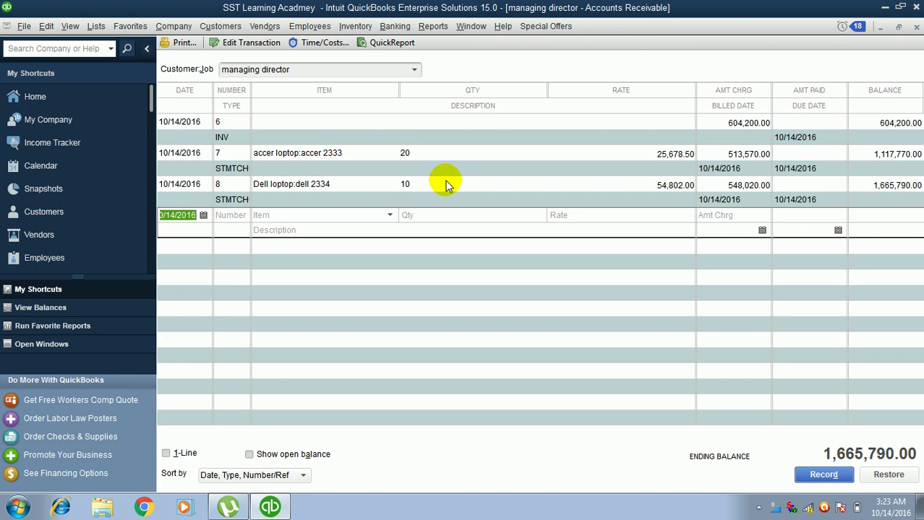
Open the Inventory Stock Status by Item report to check item quantities.
click(433, 26)
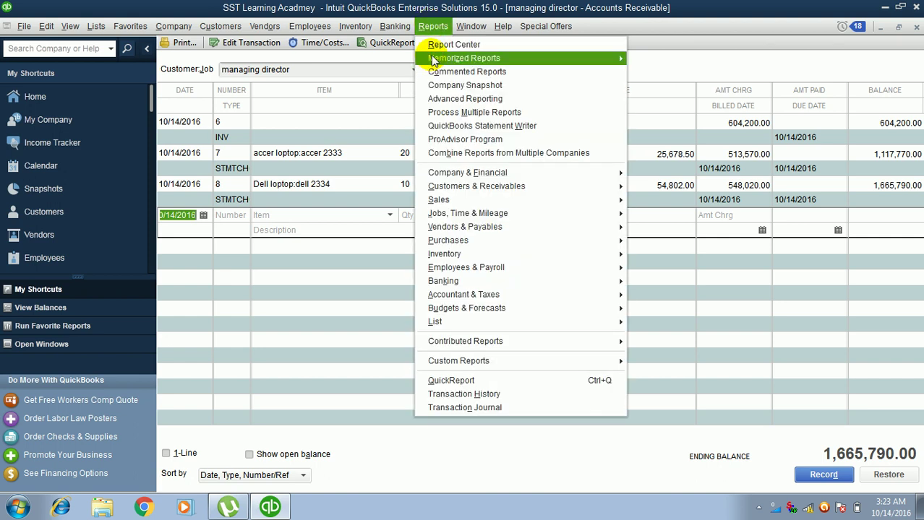
mouse_move(448, 259)
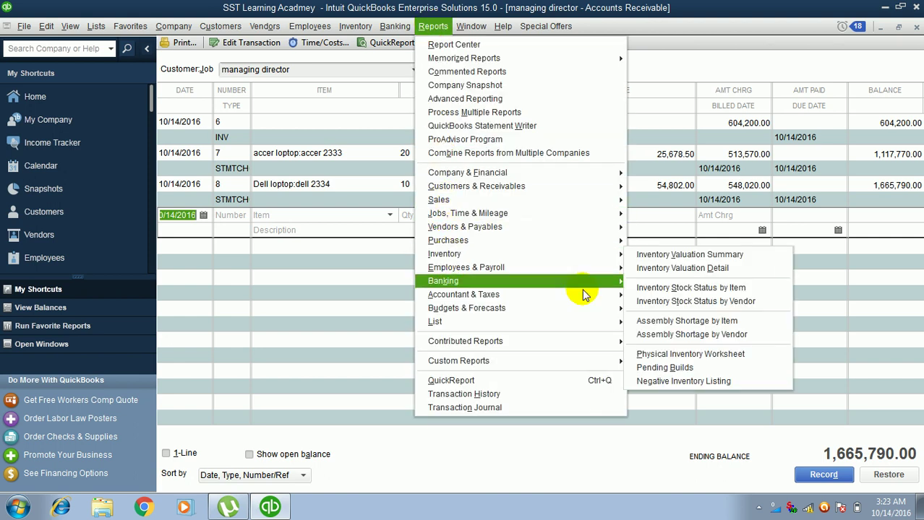
click(690, 288)
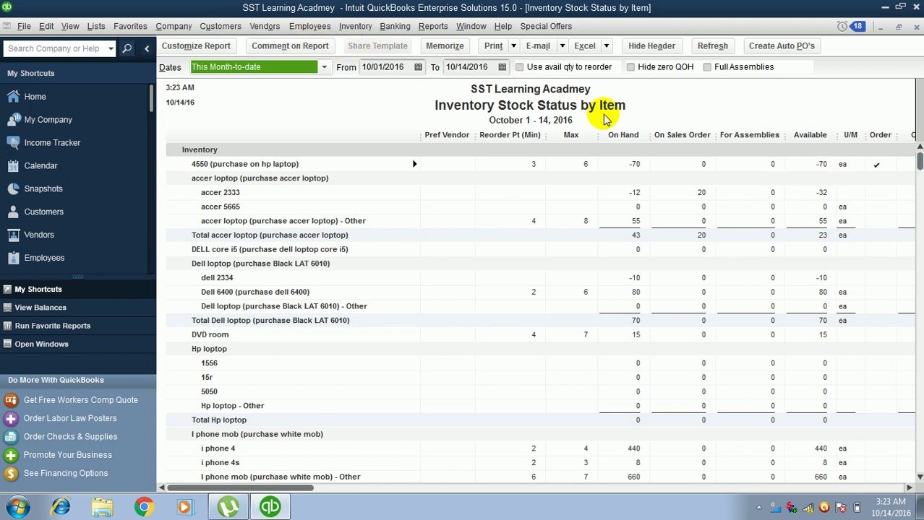
Start a new credit memo for the SST school customer.
click(367, 28)
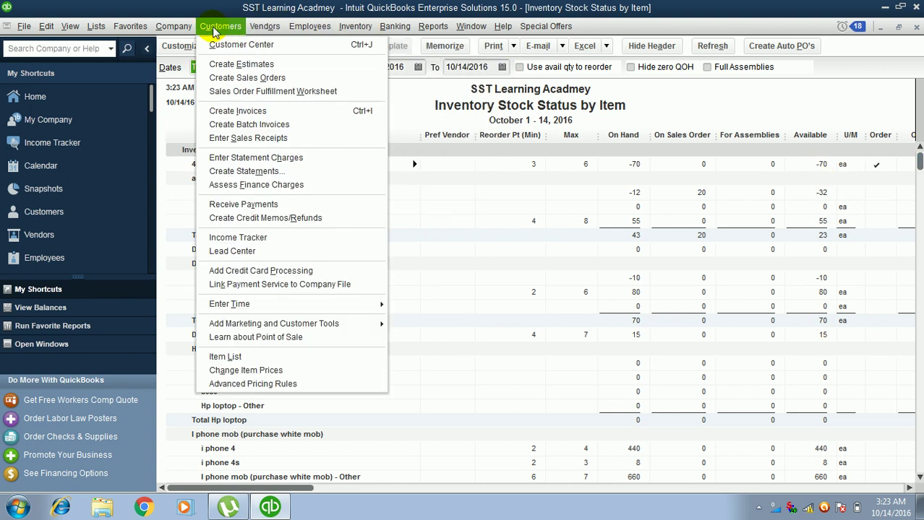
click(264, 218)
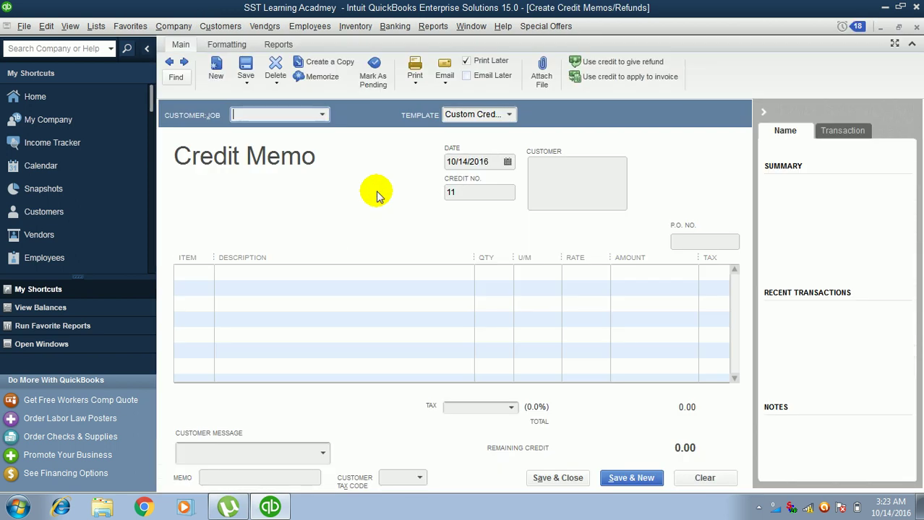
click(323, 116)
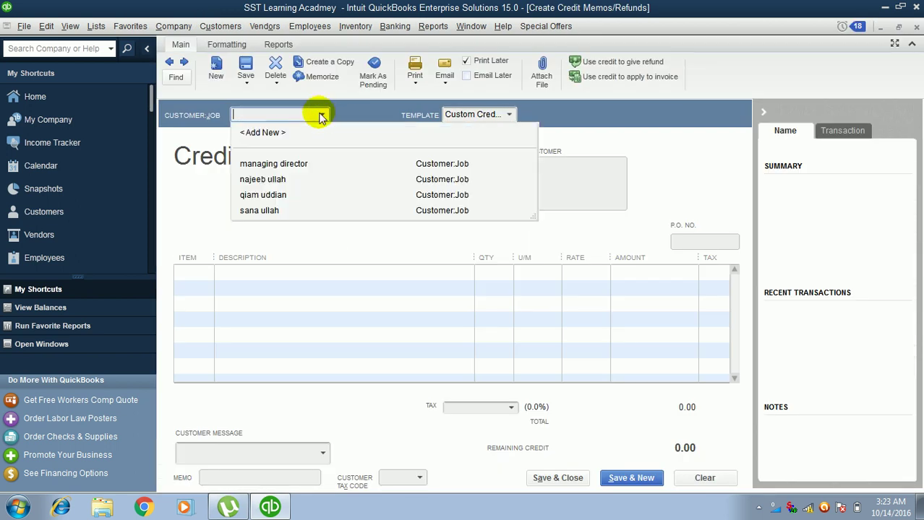
click(257, 195)
Enter item 4550 on the credit memo's first line with a quantity of 5.
click(192, 273)
click(208, 273)
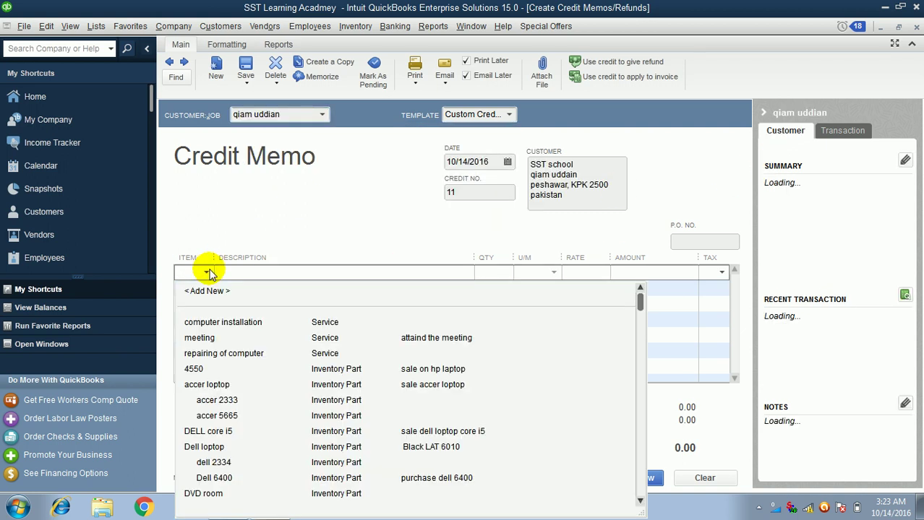
click(200, 365)
click(498, 274)
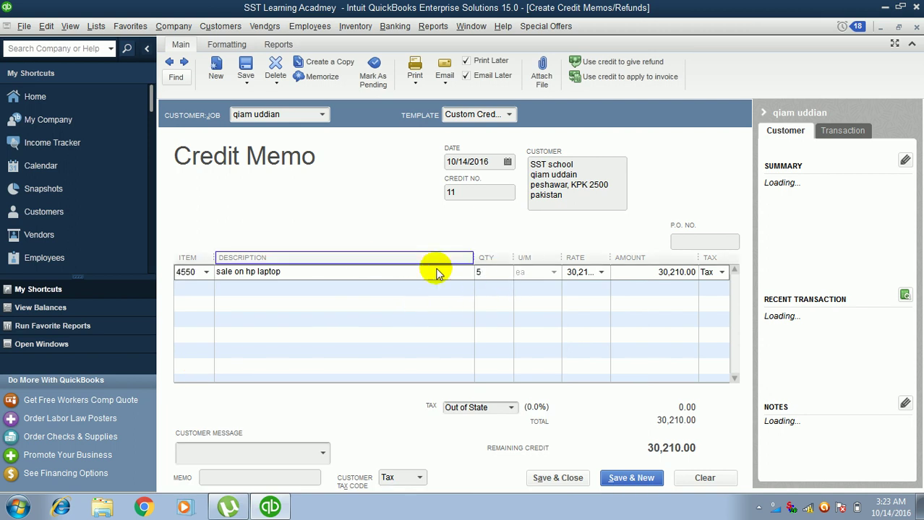
click(614, 286)
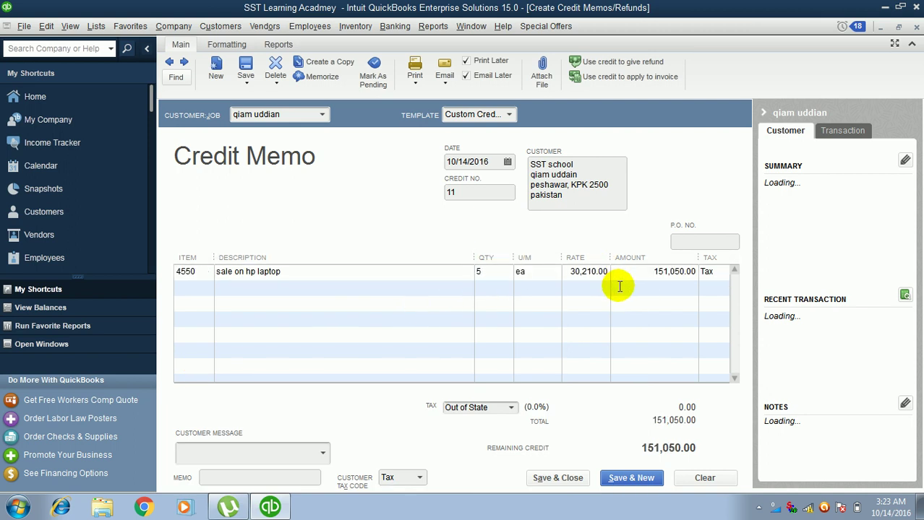
Save and close the credit memo, retaining the amount as an available credit, and refresh the stock status report.
click(552, 479)
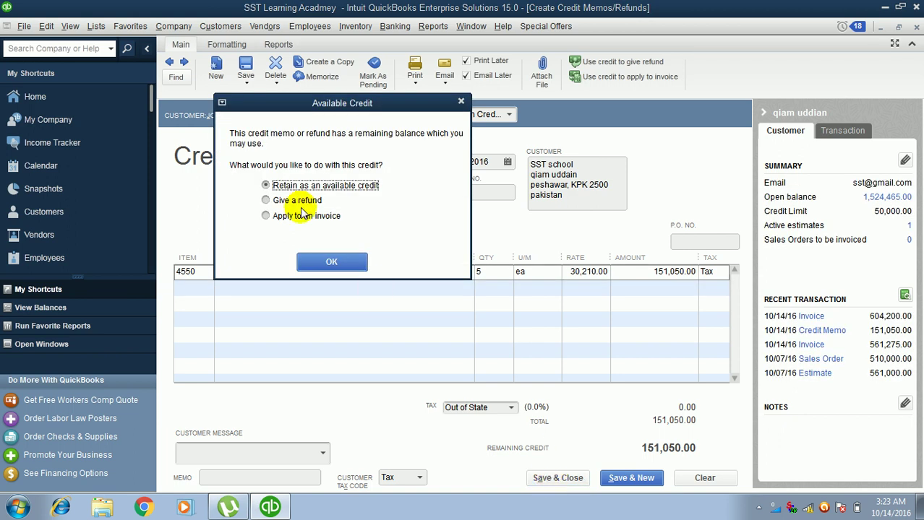
click(333, 263)
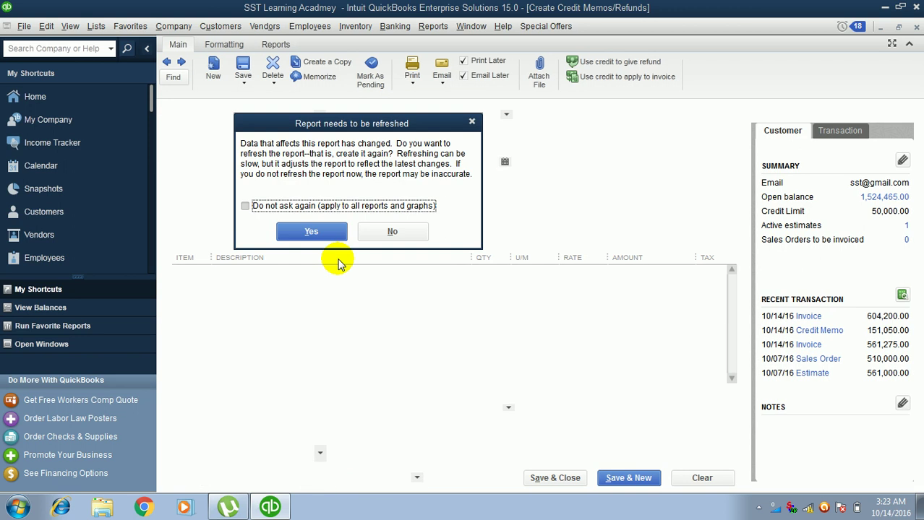
click(312, 232)
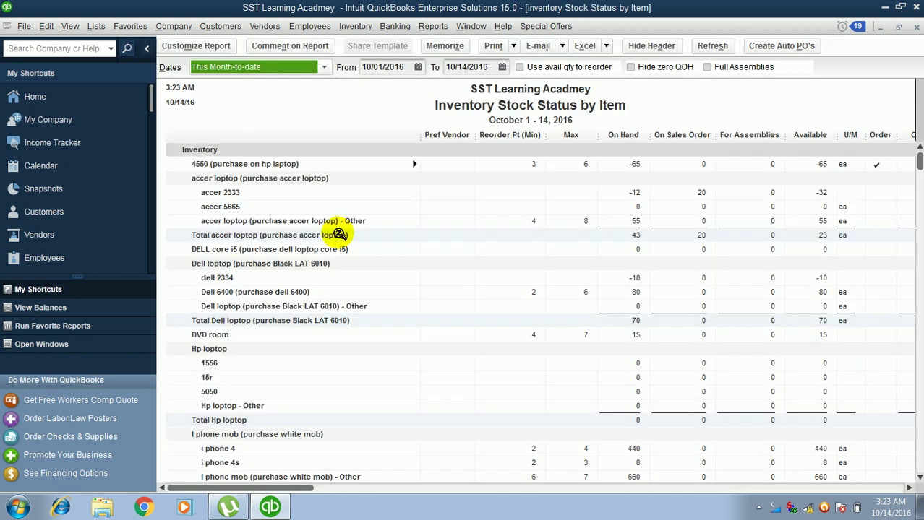
Check the available quantity of item 4550 in the refreshed stock status report.
click(433, 26)
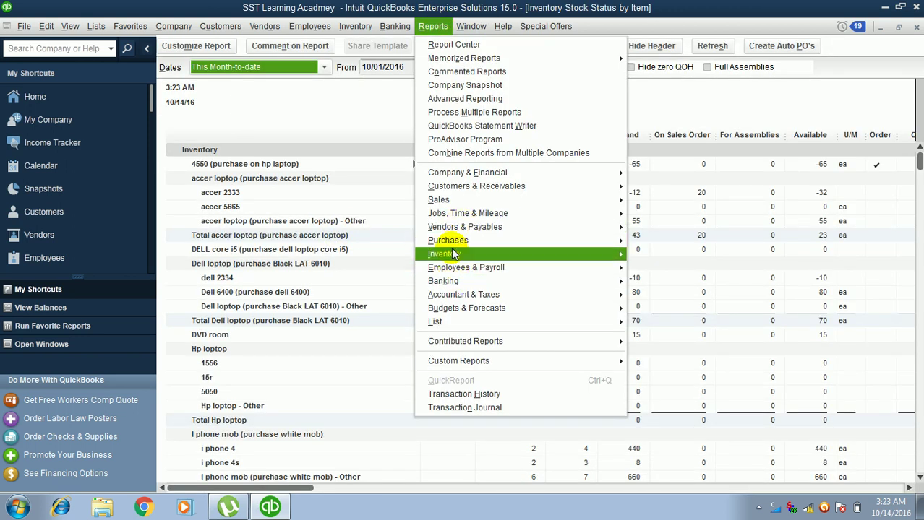
mouse_move(453, 254)
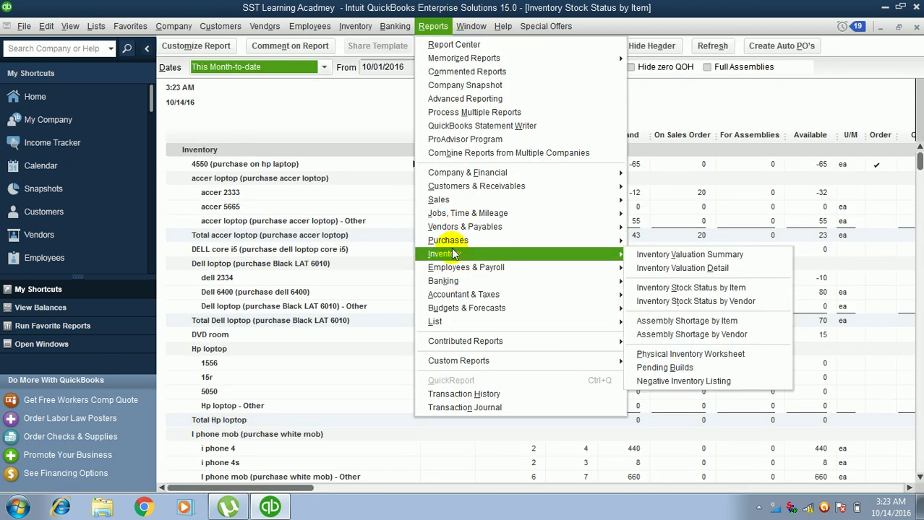
click(812, 165)
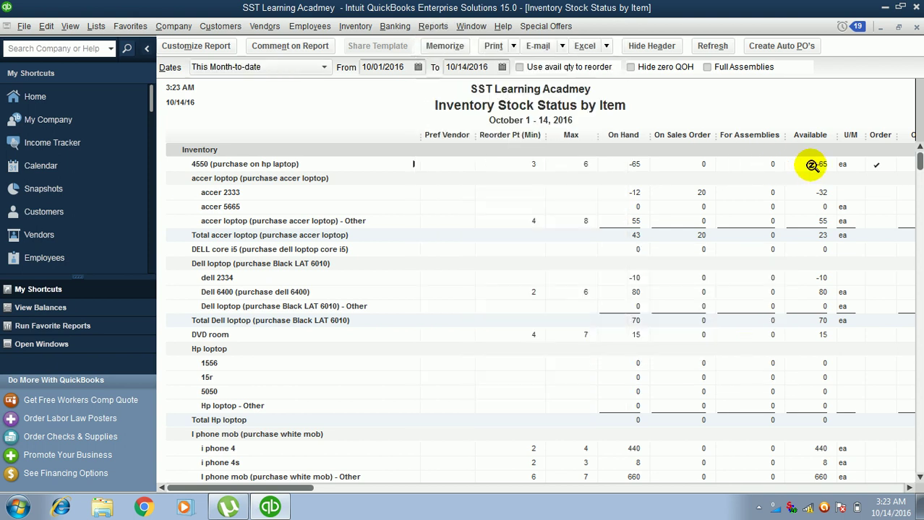
click(236, 30)
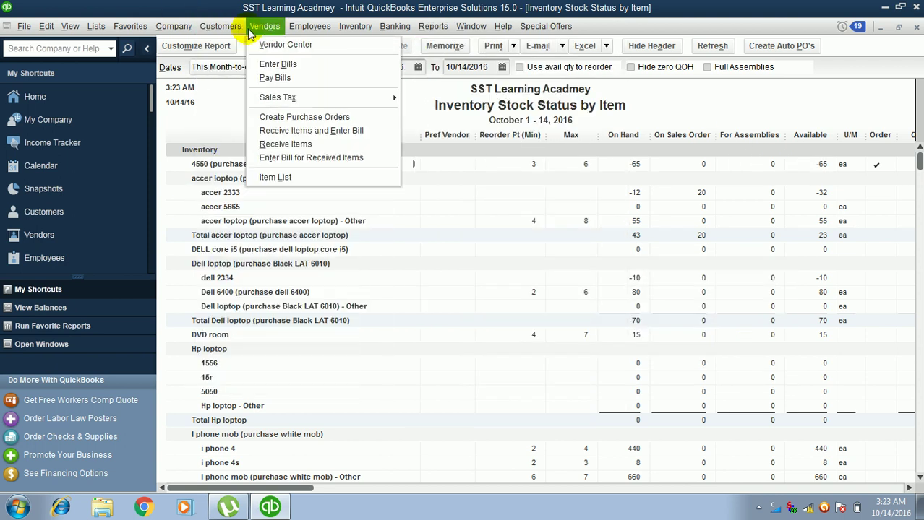
click(758, 508)
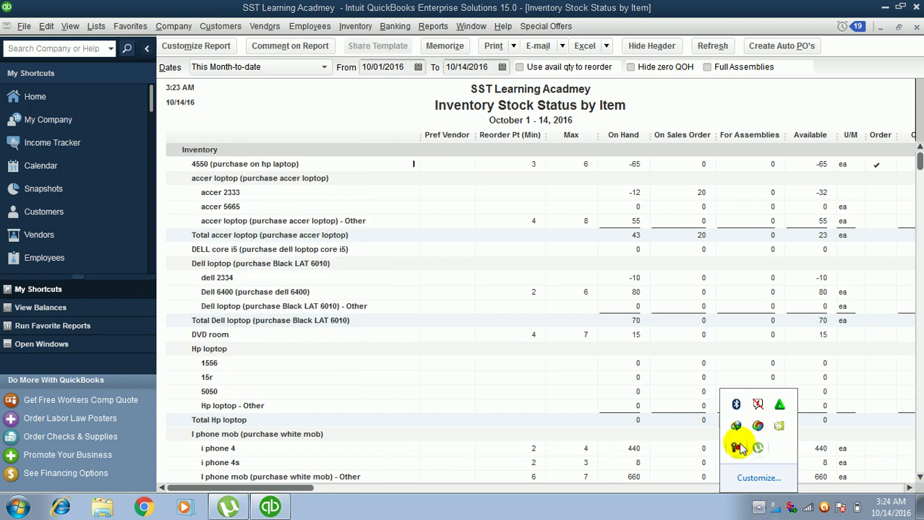